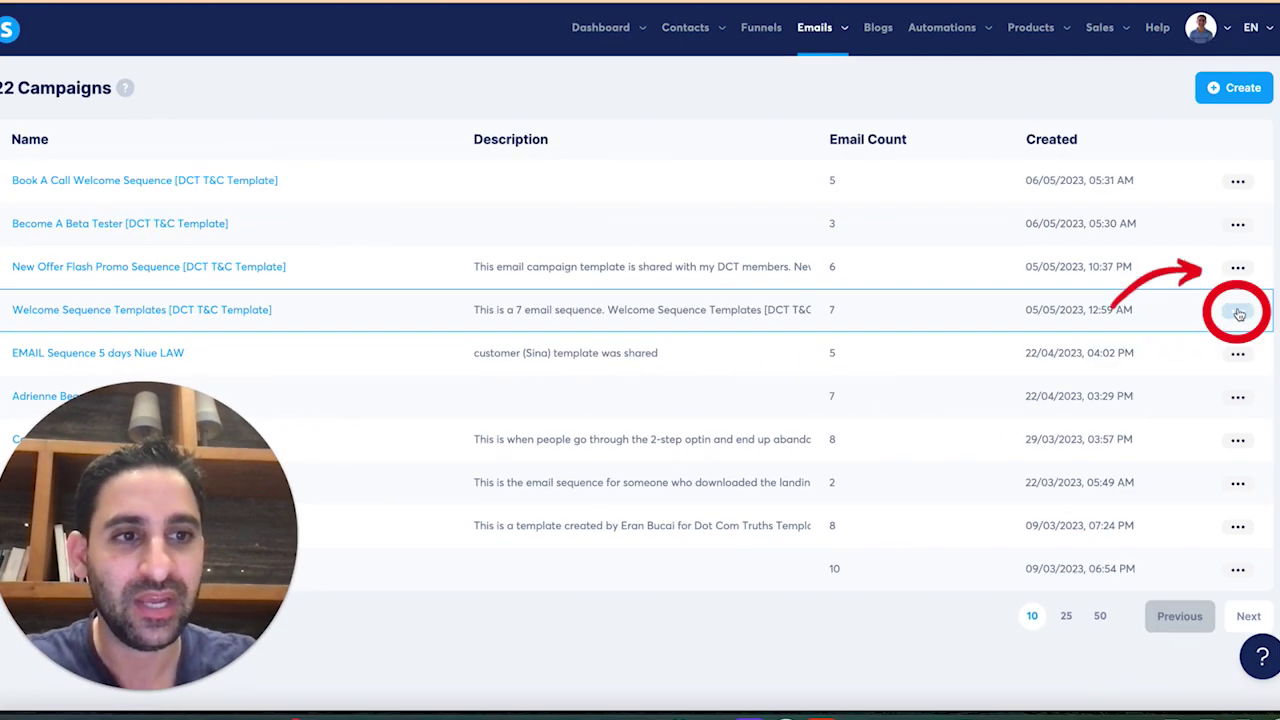
Open the available actions for the "Welcome Sequence Templates [DCT T&C Template]" email campaign
{"action": "left_click", "coordinate": [1238, 312]}
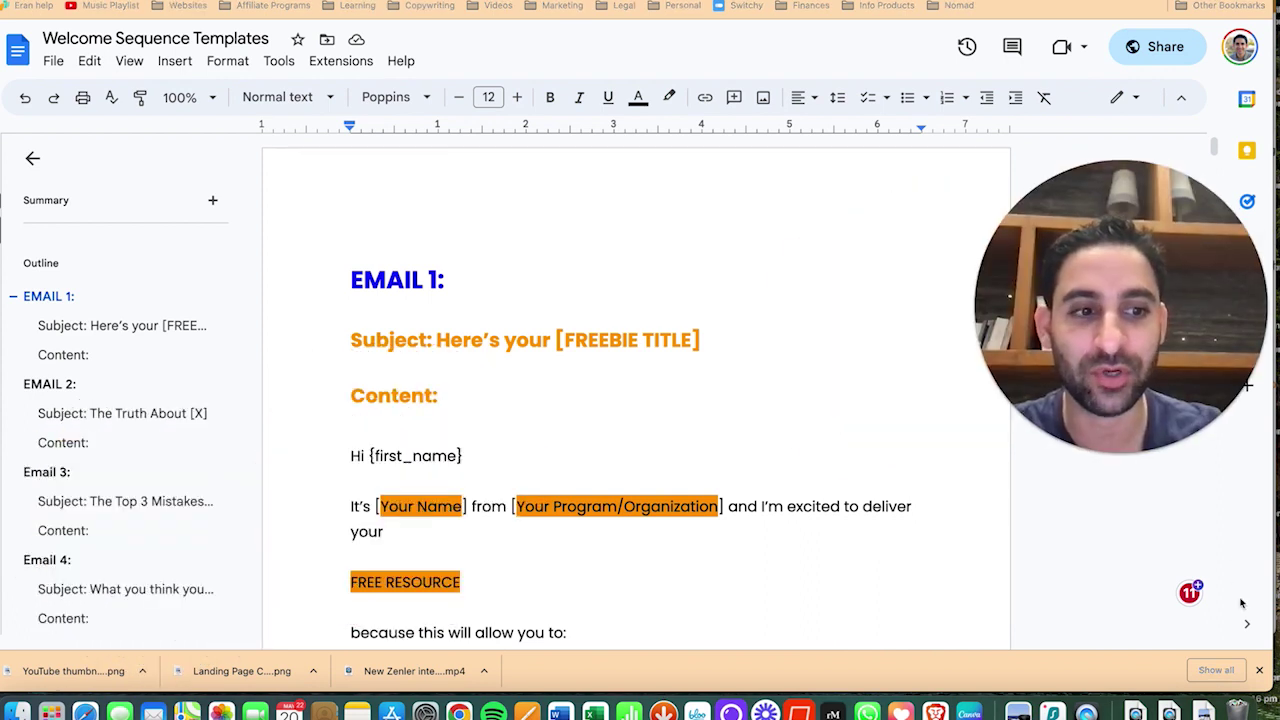
In the Welcome Sequence Templates Google Doc, dismiss the browser's downloads bar and examine the outlined subjects and contents of Emails 1 to 7
{"action": "left_click", "coordinate": [1259, 670]}
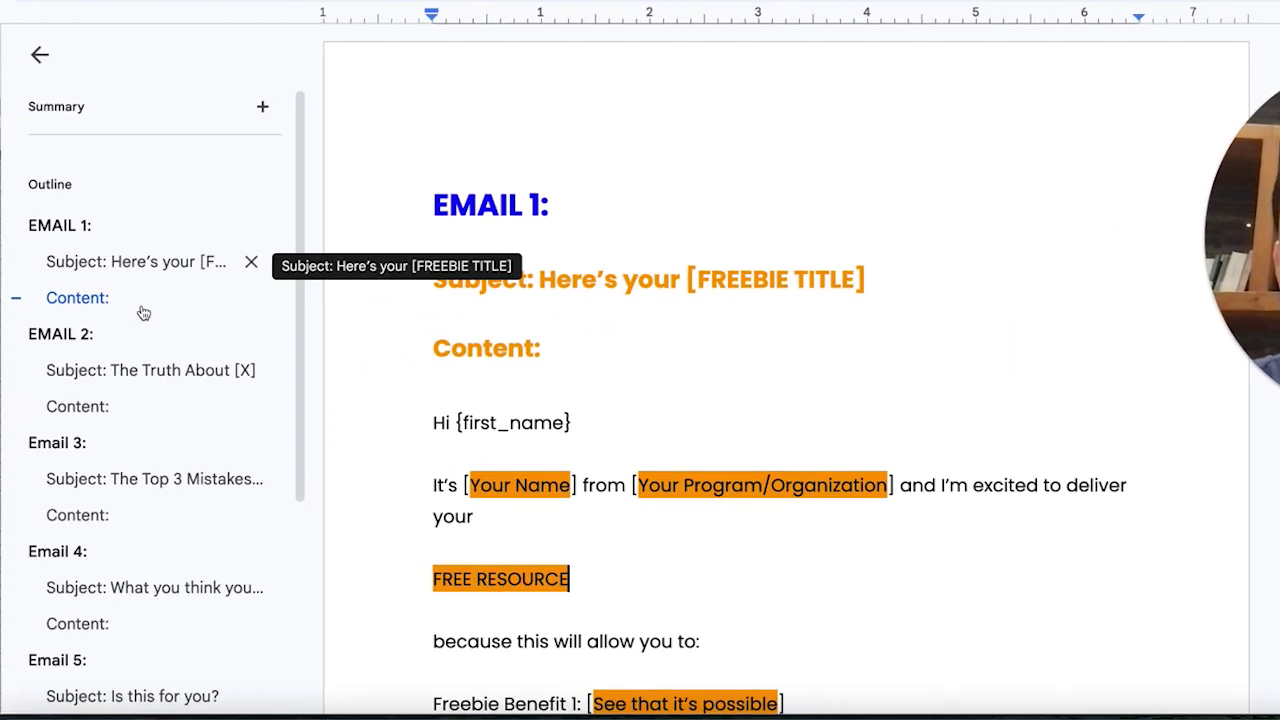
{"action": "scroll", "coordinate": [131, 388], "scroll_direction": "down", "scroll_amount": 3}
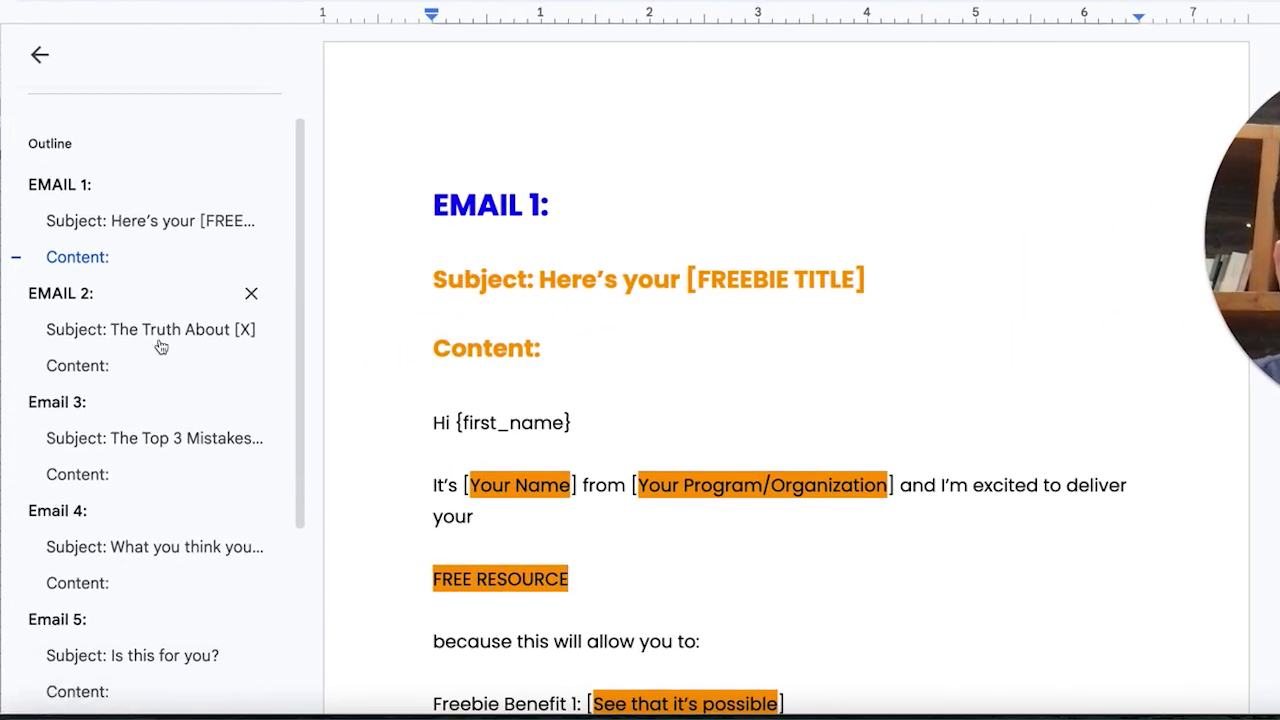
{"action": "scroll", "coordinate": [160, 347], "scroll_direction": "up", "scroll_amount": 3}
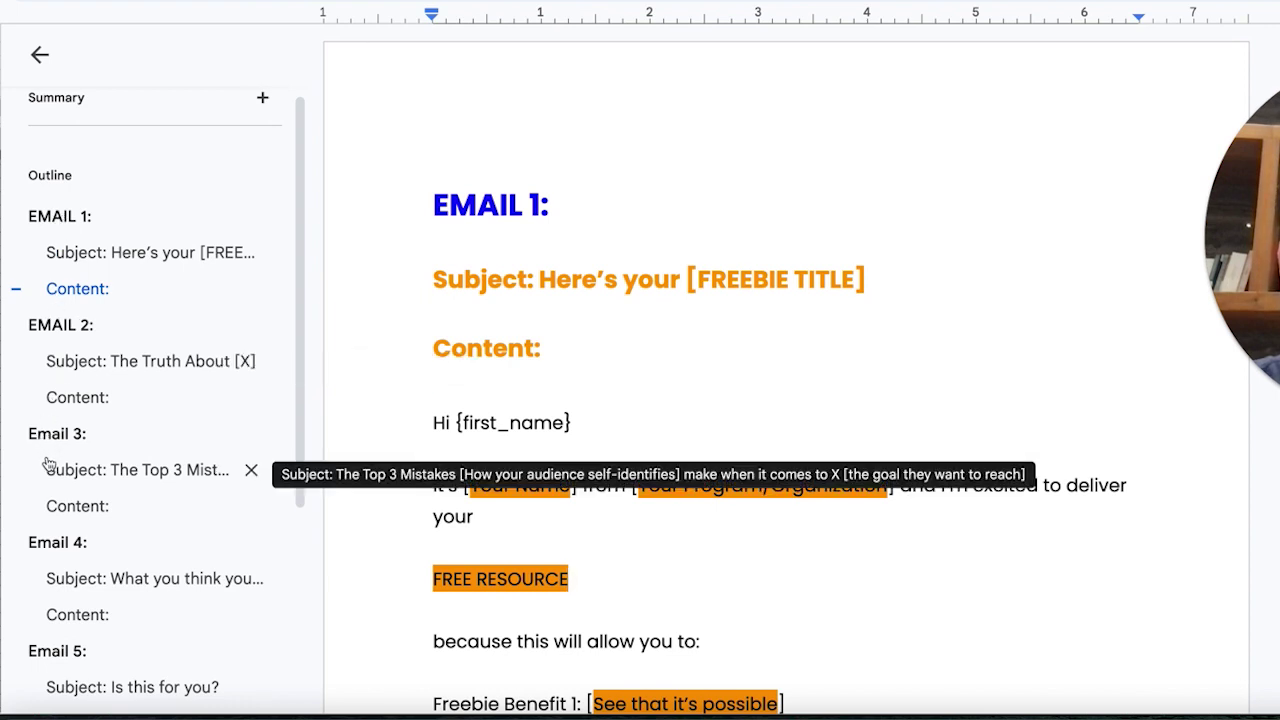
{"action": "left_click", "coordinate": [104, 258]}
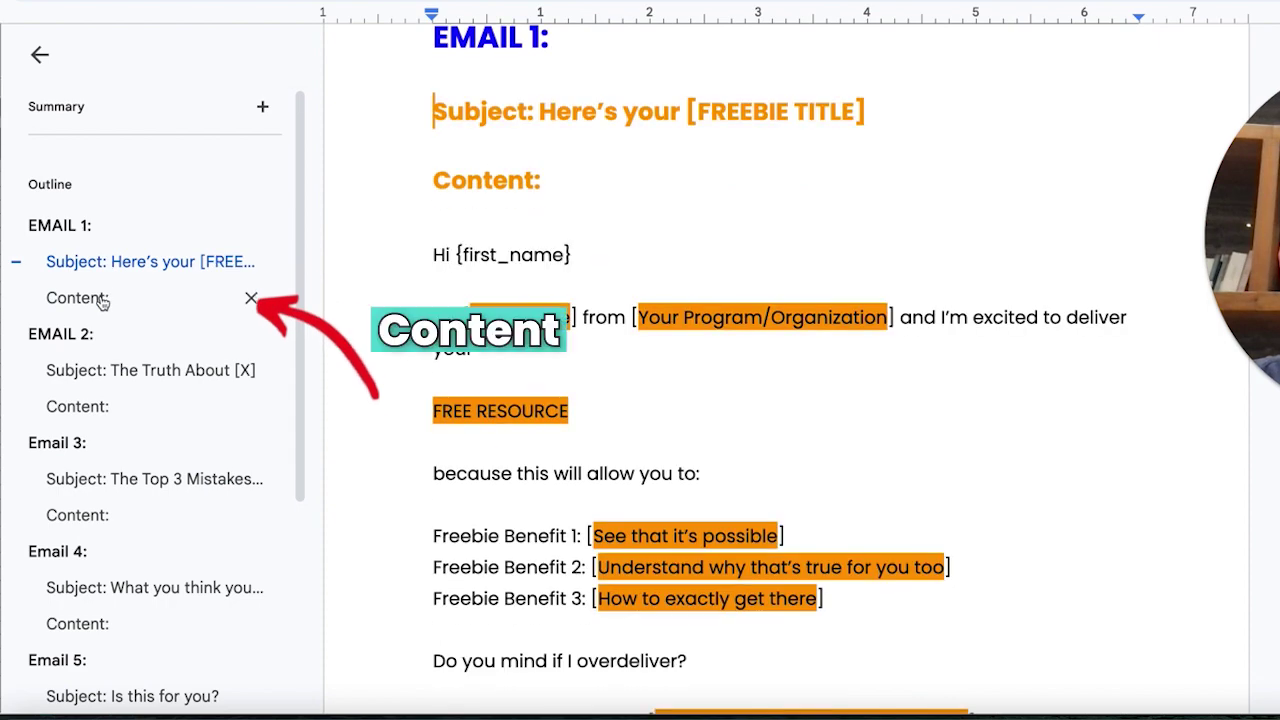
{"action": "left_click", "coordinate": [101, 298]}
{"action": "scroll", "coordinate": [96, 350], "scroll_direction": "down", "scroll_amount": 3}
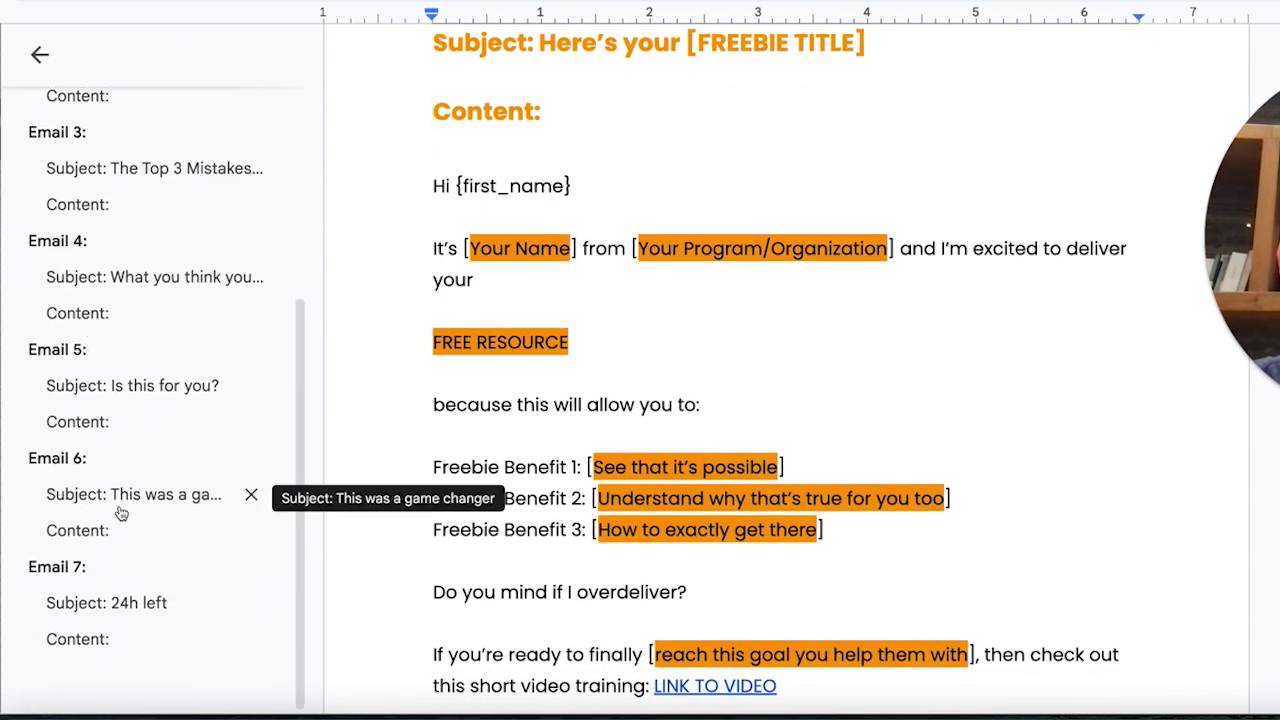
{"action": "scroll", "coordinate": [499, 469], "scroll_direction": "up", "scroll_amount": 2}
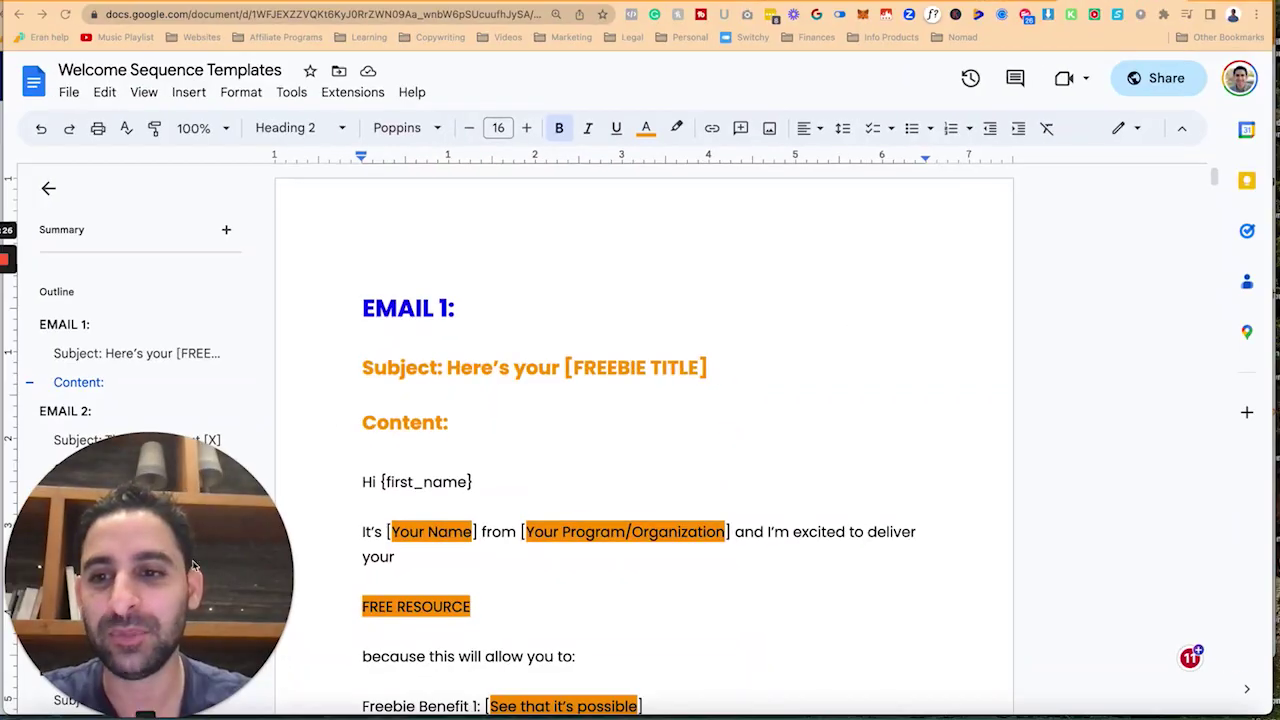
{"action": "left_click_drag", "start_coordinate": [195, 567], "coordinate": [995, 443]}
{"action": "mouse_move", "coordinate": [4, 306]}
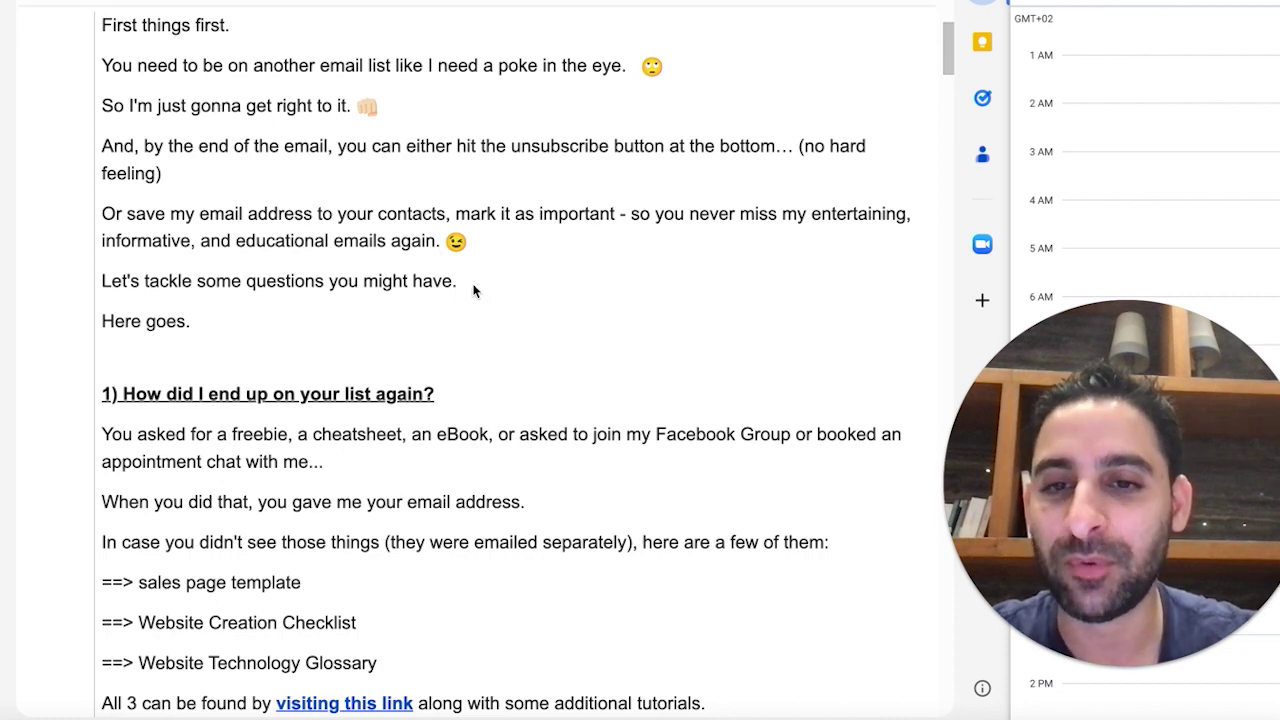
Read questions 1 and 2 of the welcome email in Gmail and highlight "(you'll understand why soon...)"
{"action": "scroll", "coordinate": [270, 368], "scroll_direction": "down", "scroll_amount": 2}
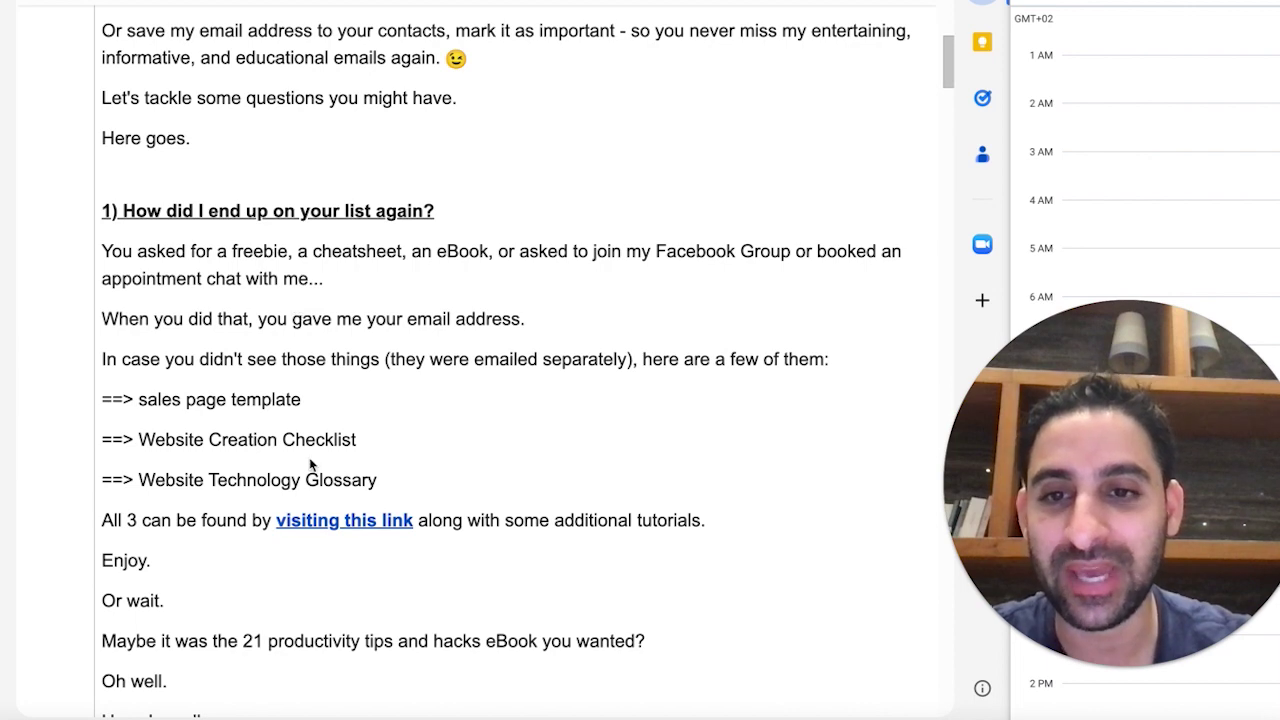
{"action": "scroll", "coordinate": [310, 460], "scroll_direction": "down", "scroll_amount": 2}
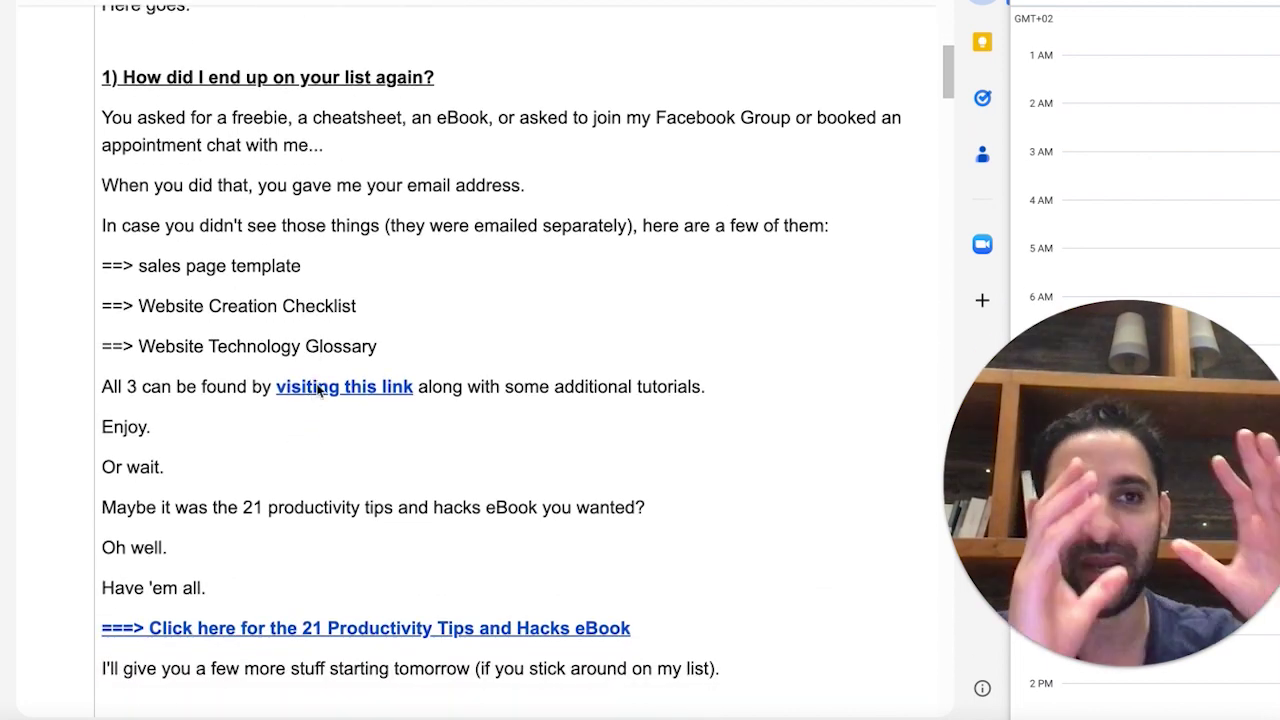
{"action": "scroll", "coordinate": [354, 600], "scroll_direction": "down", "scroll_amount": 1}
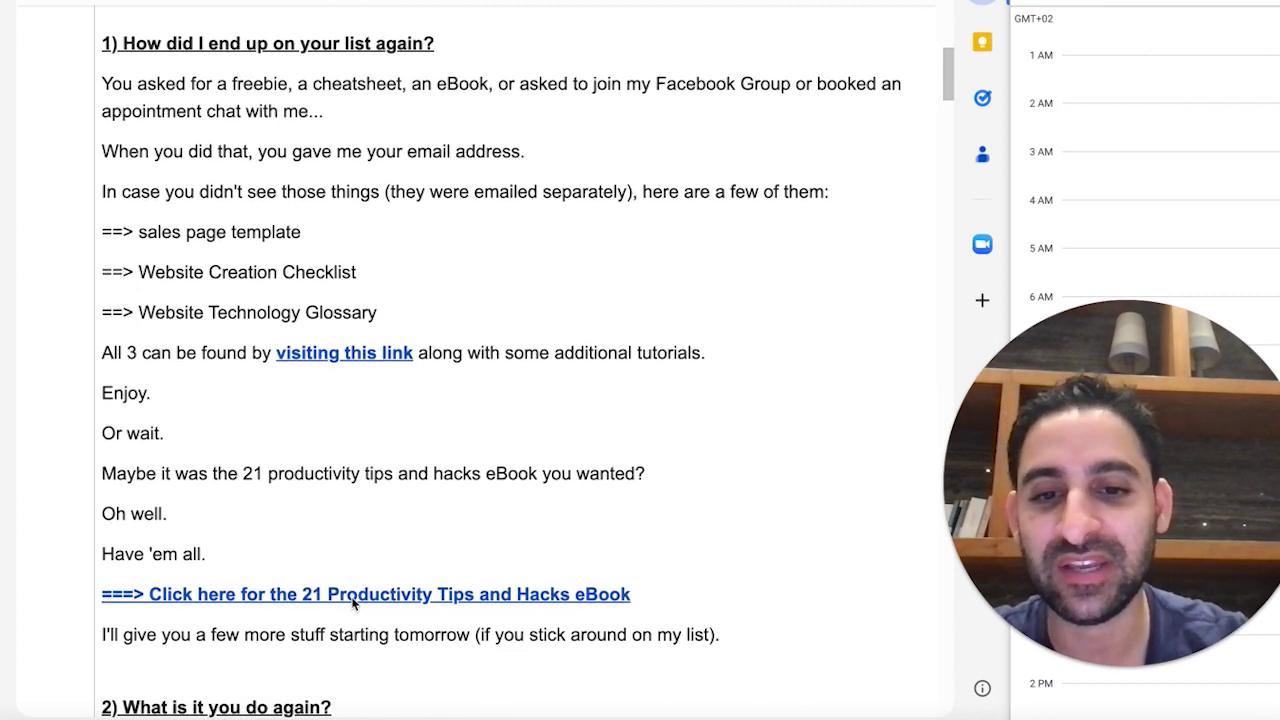
{"action": "scroll", "coordinate": [354, 600], "scroll_direction": "down", "scroll_amount": 3}
{"action": "scroll", "coordinate": [359, 404], "scroll_direction": "down", "scroll_amount": 4}
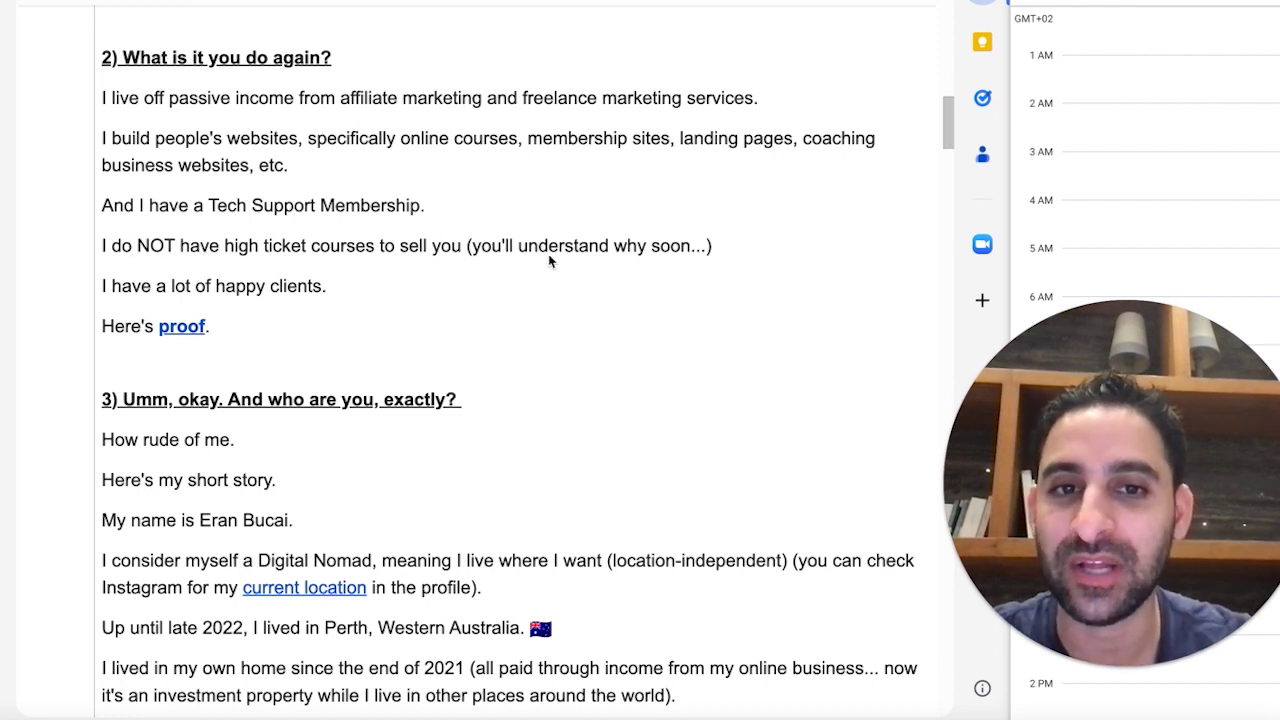
{"action": "left_click_drag", "start_coordinate": [466, 247], "coordinate": [722, 254]}
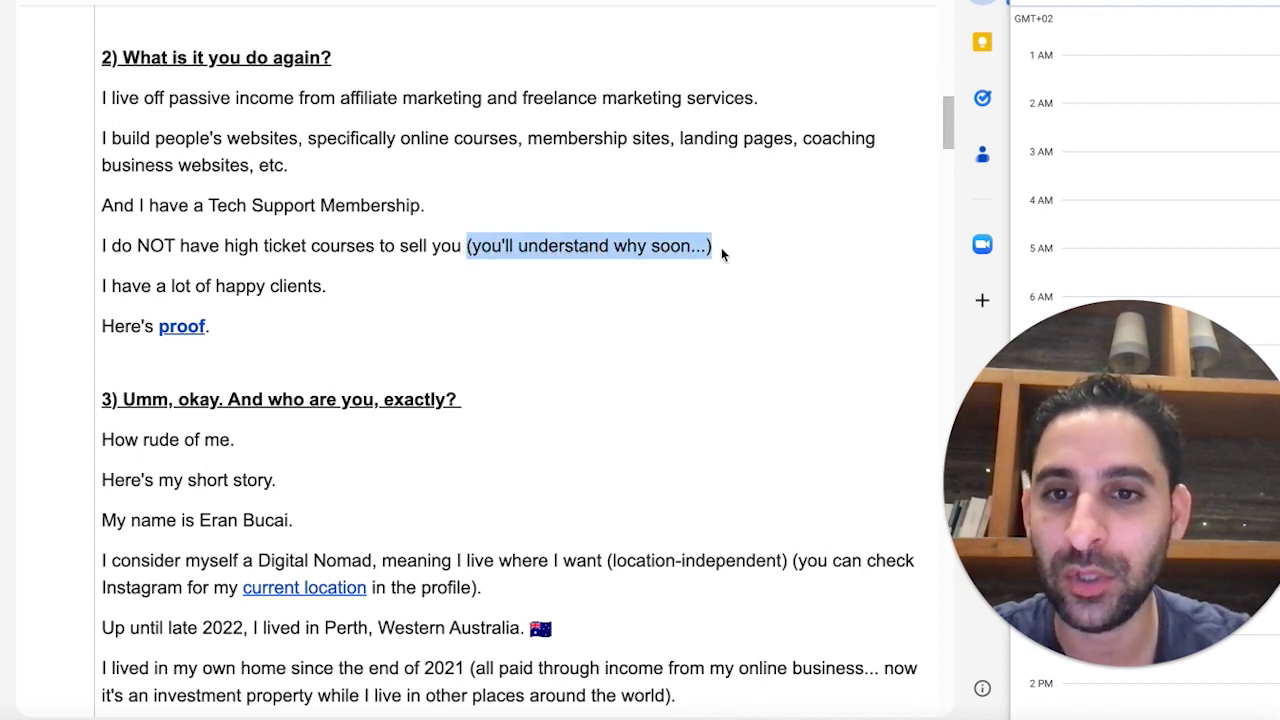
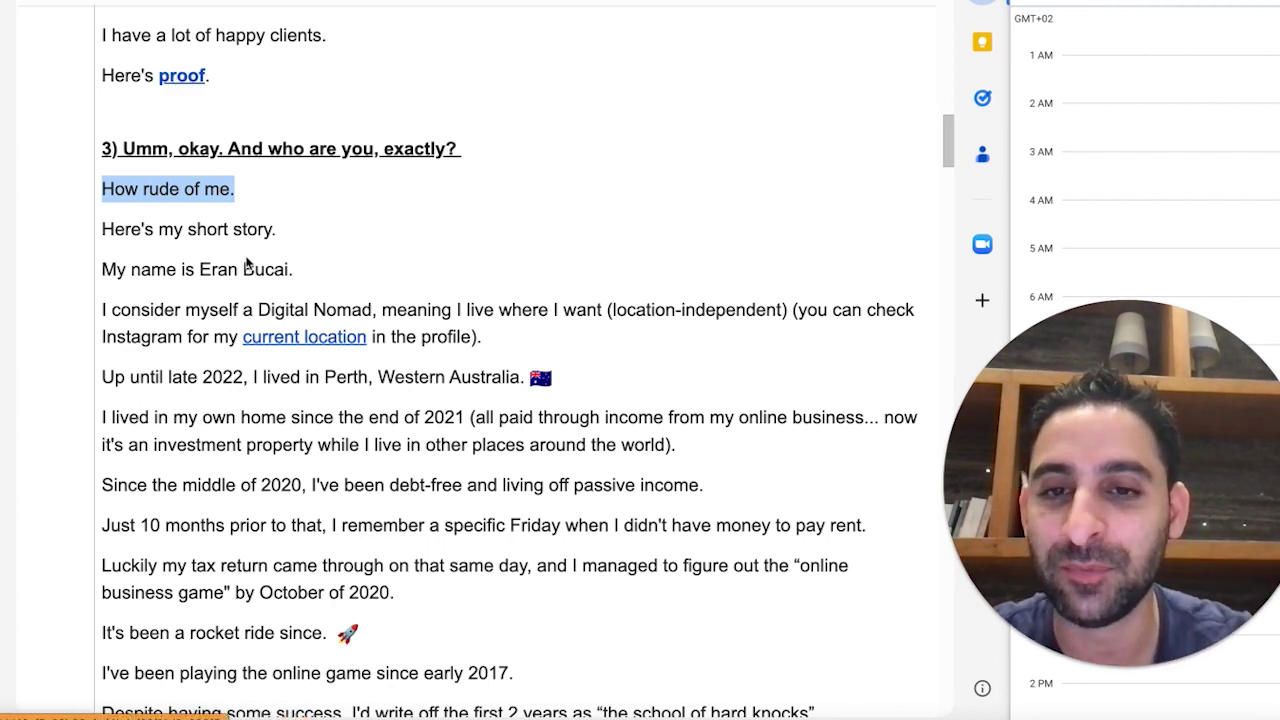
Read the sender's personal story under question 3, "Umm, okay. And who are you, exactly?"
{"action": "scroll", "coordinate": [290, 390], "scroll_direction": "down", "scroll_amount": 3}
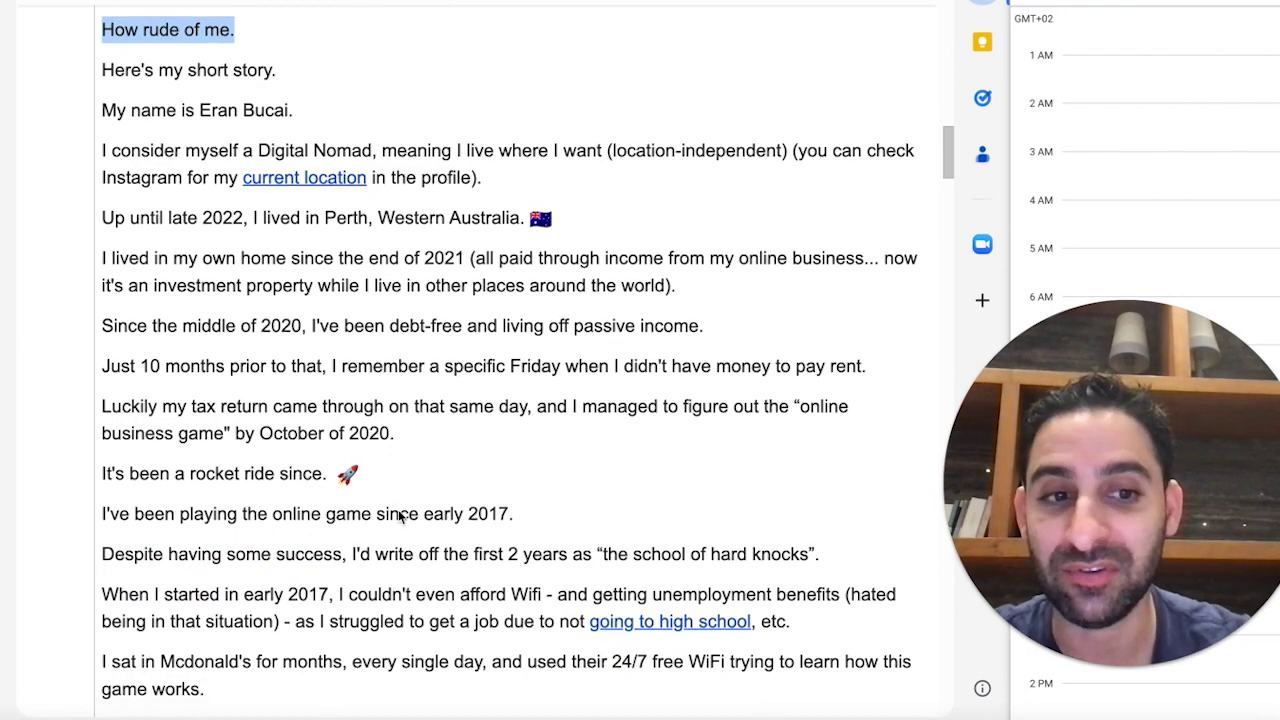
{"action": "scroll", "coordinate": [398, 515], "scroll_direction": "down", "scroll_amount": 9}
{"action": "scroll", "coordinate": [398, 515], "scroll_direction": "down", "scroll_amount": 1}
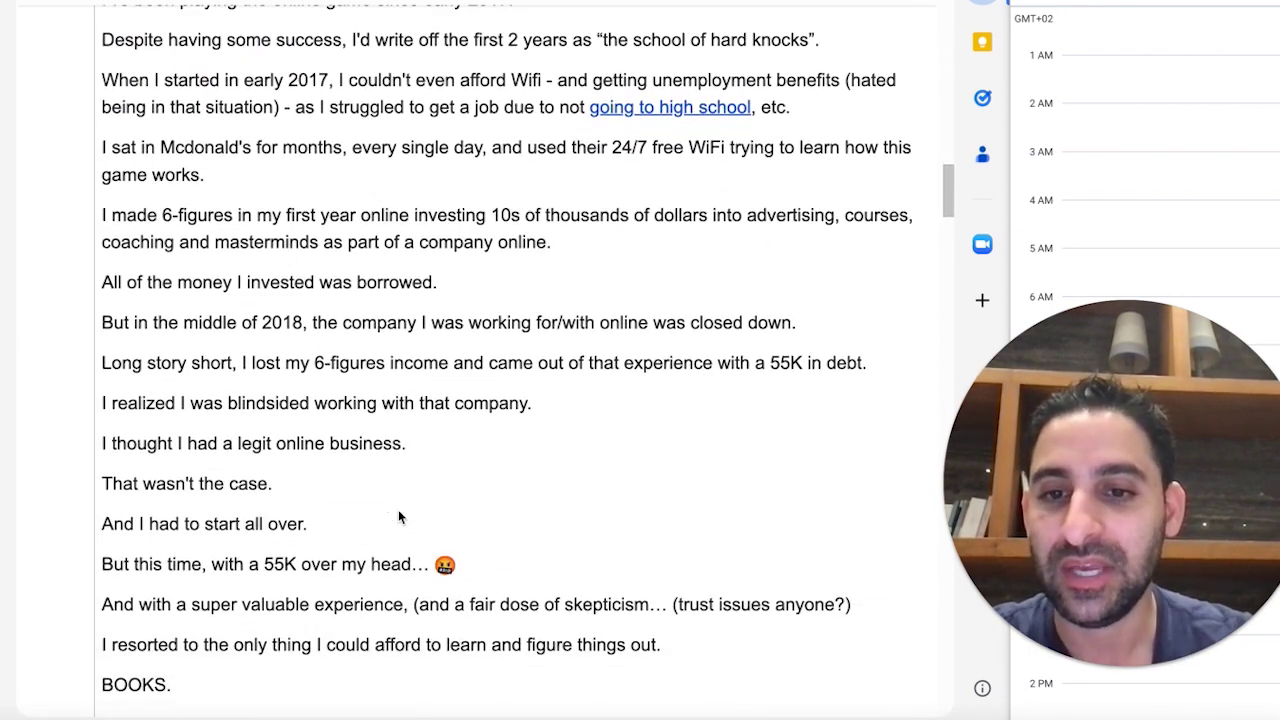
{"action": "scroll", "coordinate": [398, 517], "scroll_direction": "down", "scroll_amount": 15}
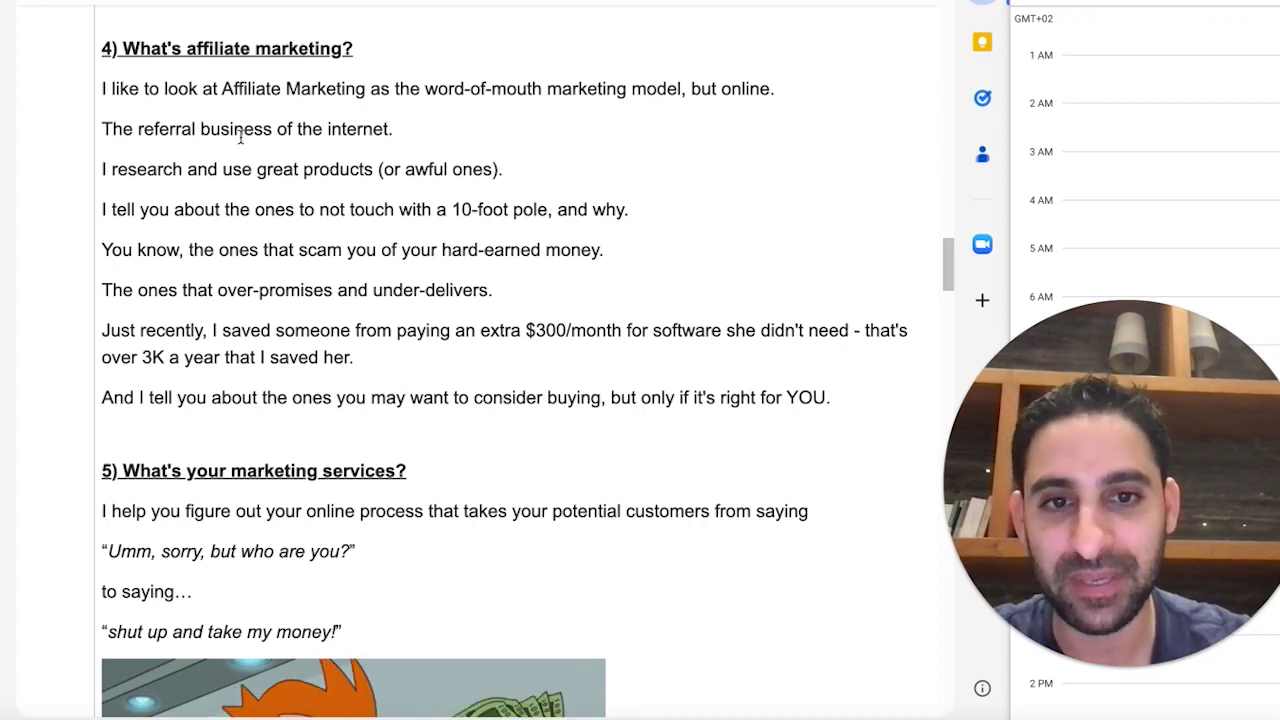
Read the sections on affiliate marketing and marketing services, and highlight the hint about the $197/year platform
{"action": "scroll", "coordinate": [240, 138], "scroll_direction": "down", "scroll_amount": 5}
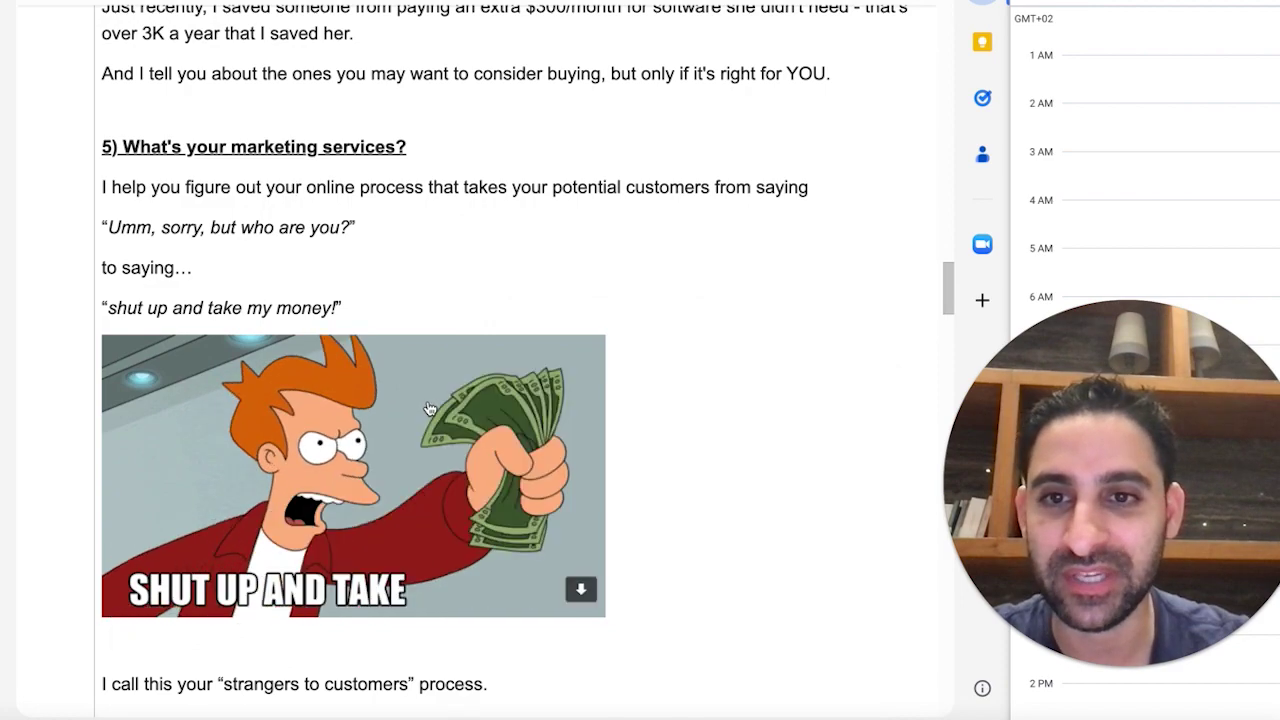
{"action": "scroll", "coordinate": [430, 409], "scroll_direction": "down", "scroll_amount": 4}
{"action": "scroll", "coordinate": [430, 409], "scroll_direction": "down", "scroll_amount": 5}
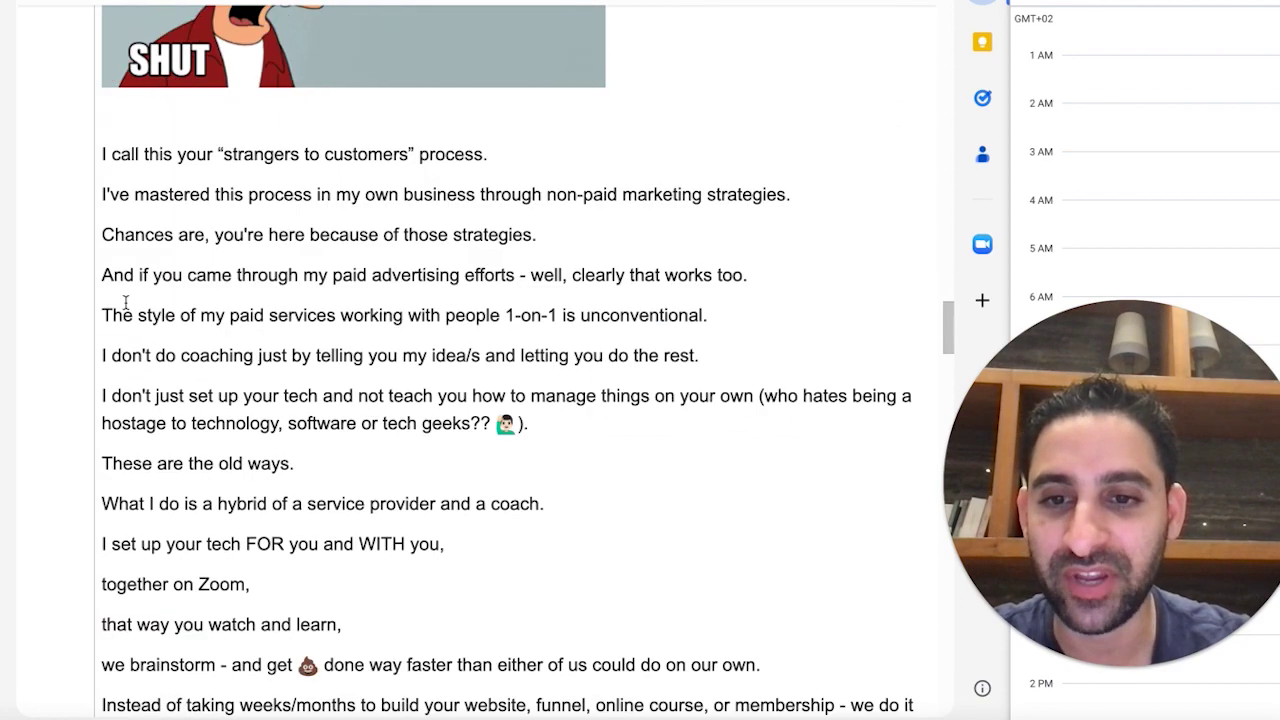
{"action": "scroll", "coordinate": [205, 382], "scroll_direction": "down", "scroll_amount": 8}
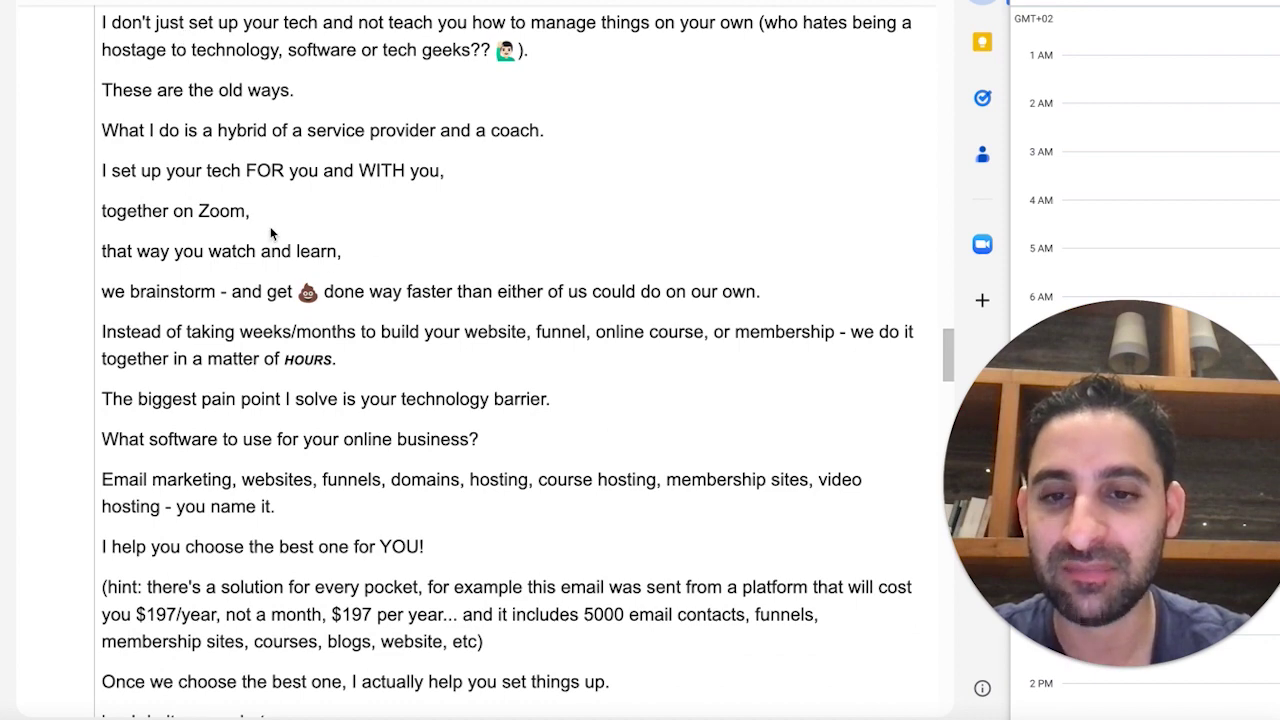
{"action": "scroll", "coordinate": [270, 233], "scroll_direction": "down", "scroll_amount": 1}
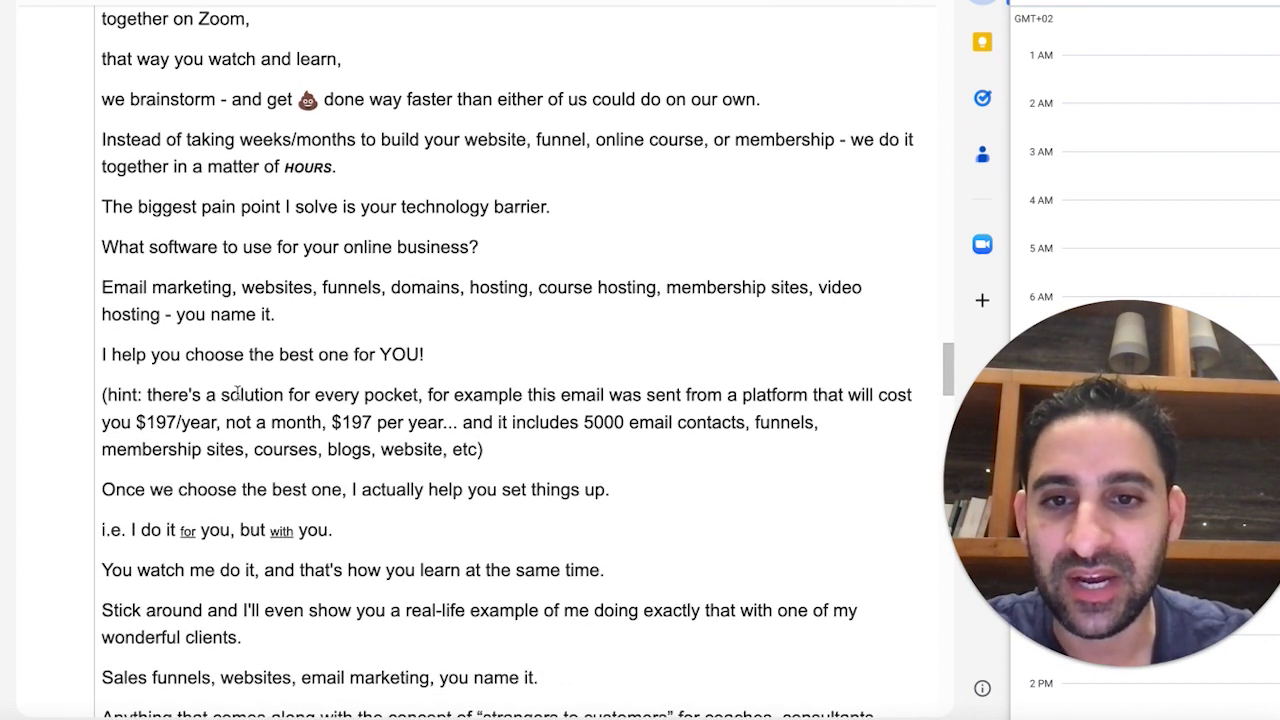
{"action": "left_click_drag", "start_coordinate": [103, 394], "coordinate": [500, 452]}
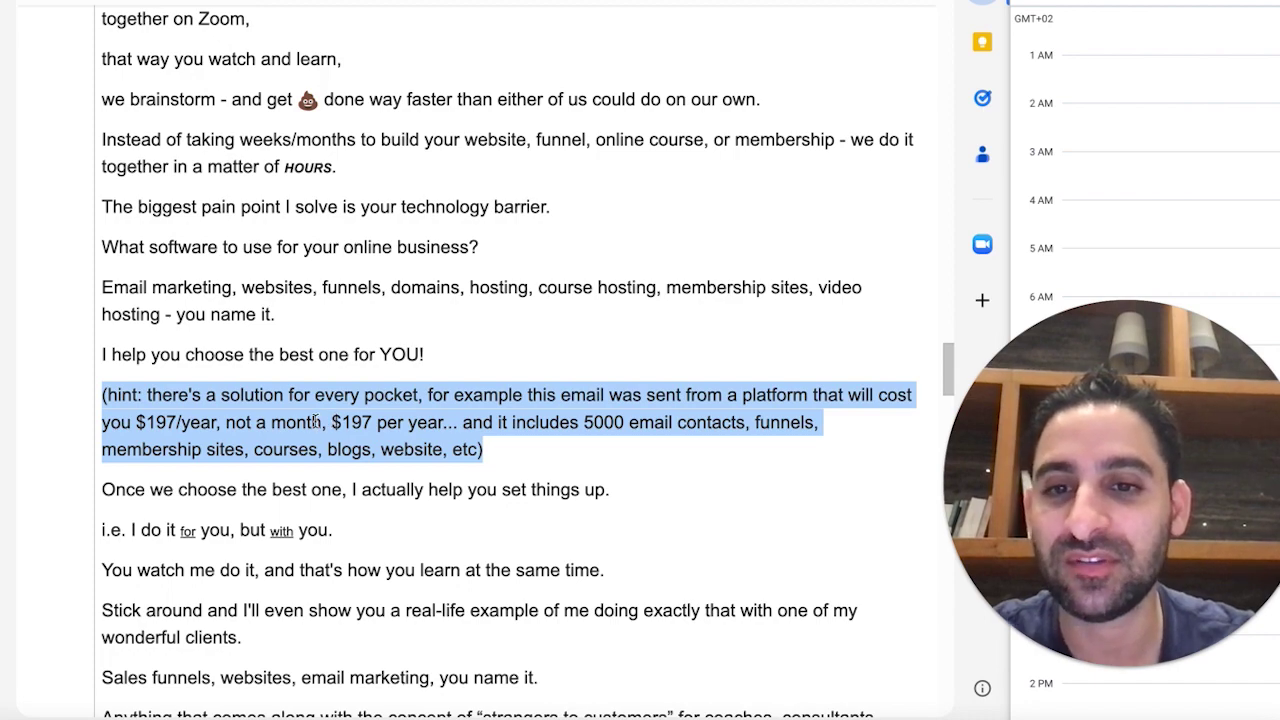
Examine question 6 on what to expect from the list and the bulleted topics of the free training modules
{"action": "scroll", "coordinate": [401, 463], "scroll_direction": "down", "scroll_amount": 3}
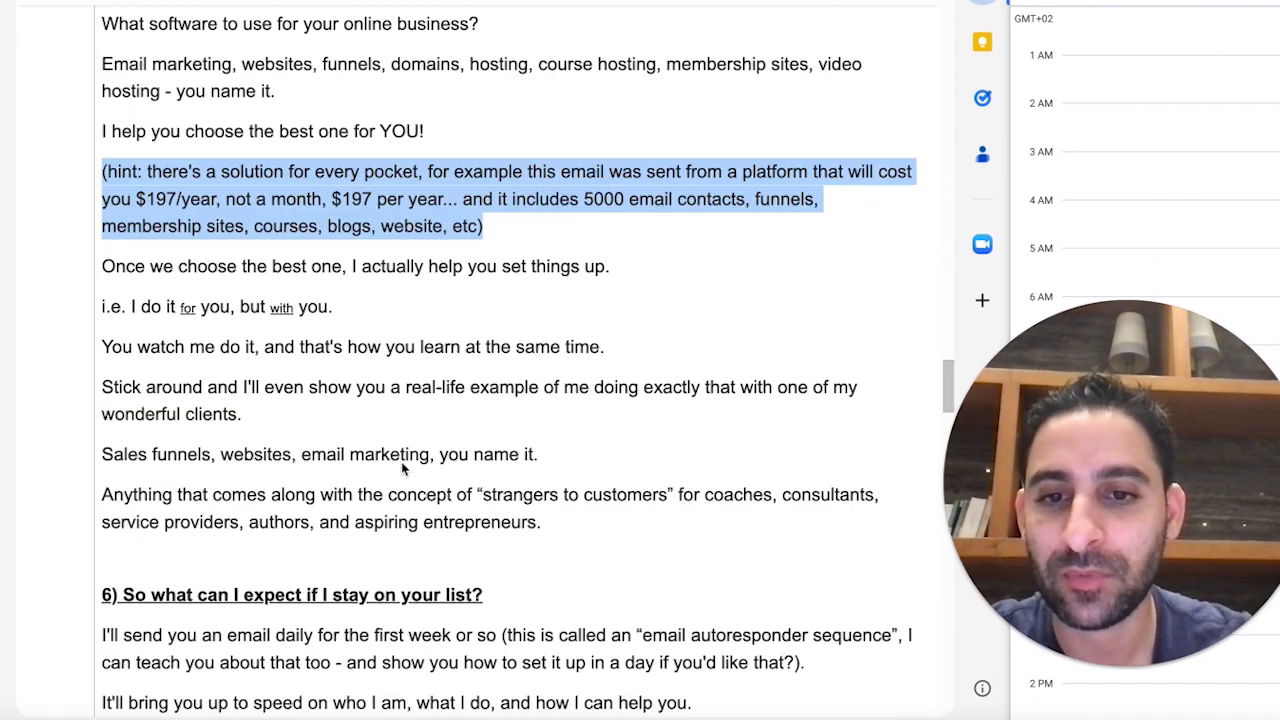
{"action": "scroll", "coordinate": [403, 468], "scroll_direction": "down", "scroll_amount": 4}
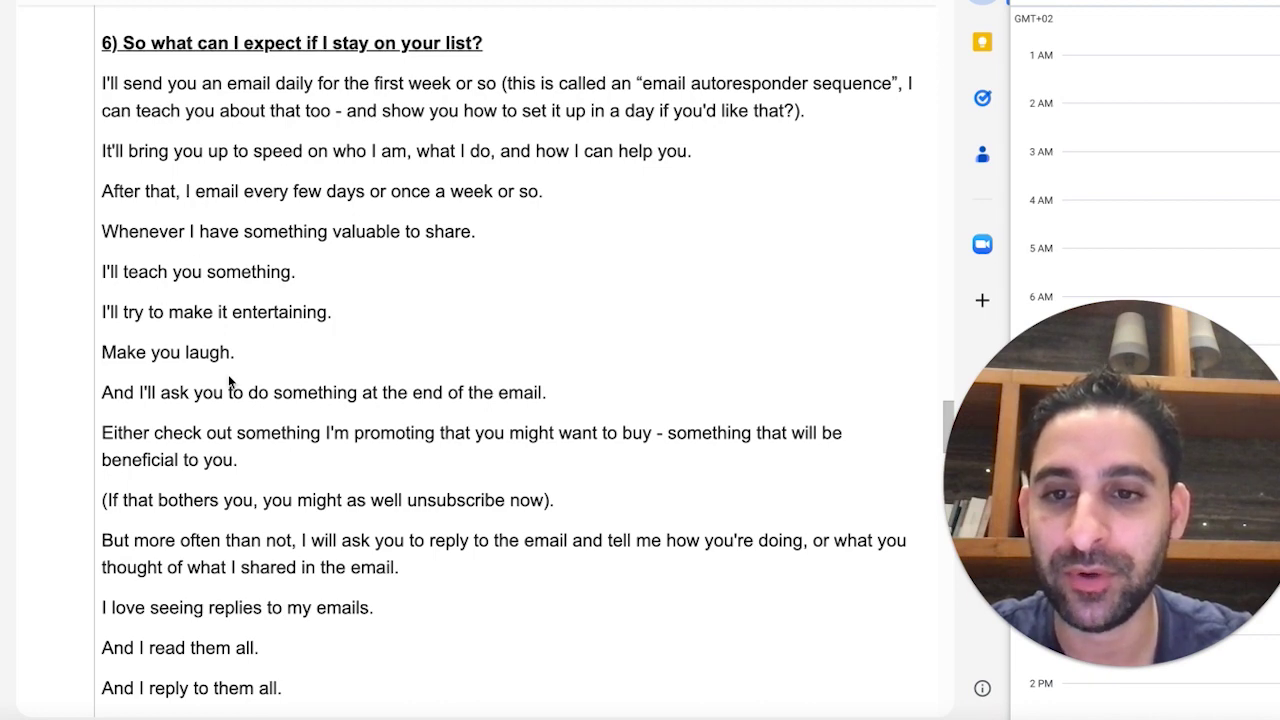
{"action": "scroll", "coordinate": [245, 476], "scroll_direction": "down", "scroll_amount": 2}
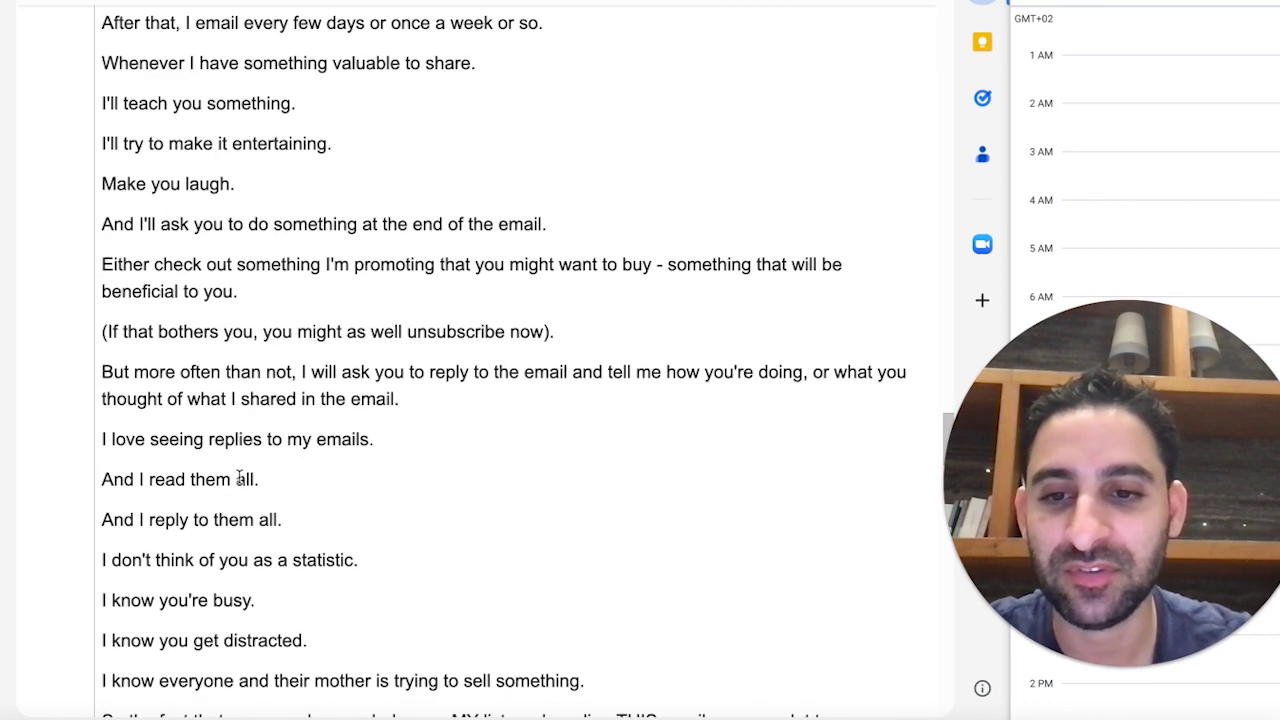
{"action": "scroll", "coordinate": [278, 560], "scroll_direction": "down", "scroll_amount": 5}
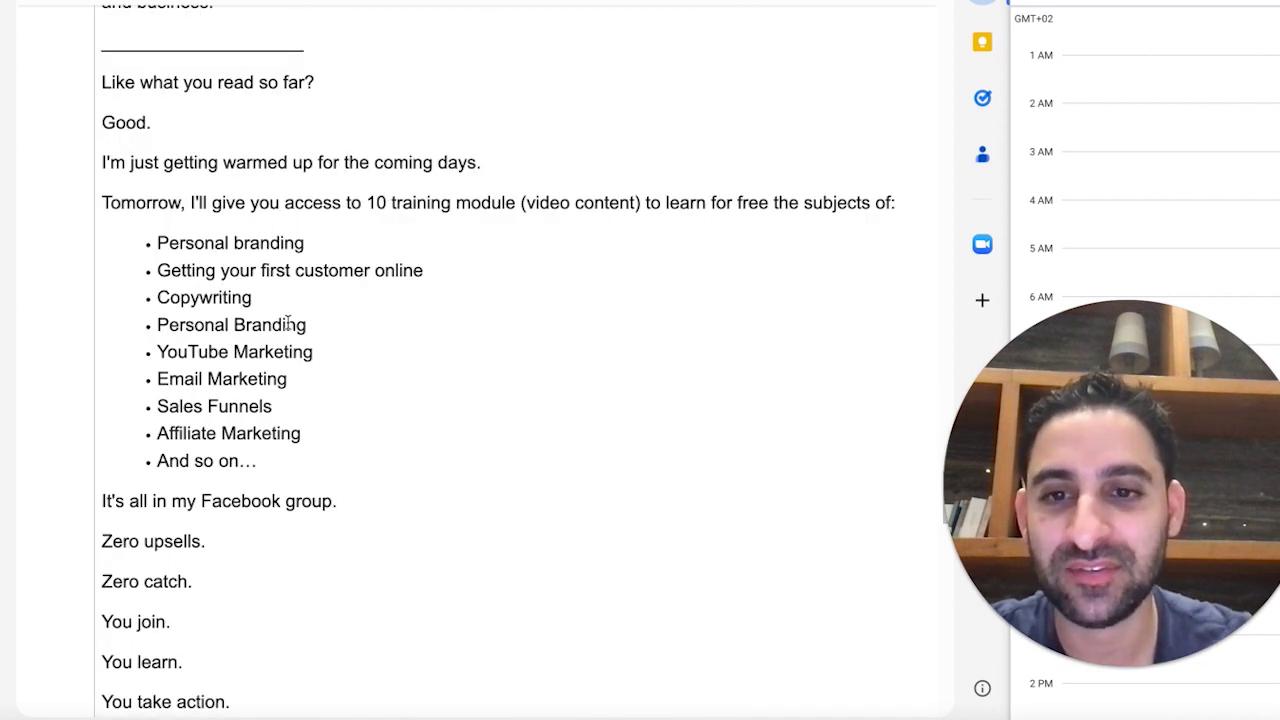
{"action": "scroll", "coordinate": [262, 454], "scroll_direction": "down", "scroll_amount": 1}
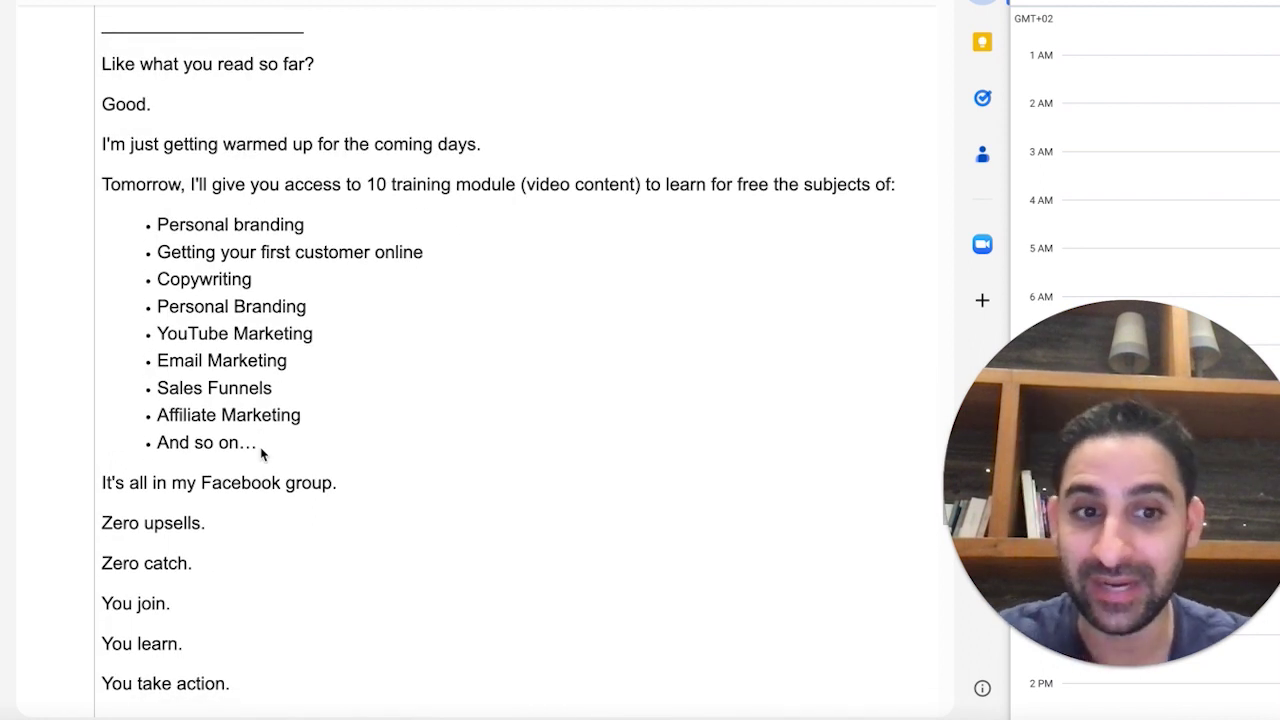
Review the steps subscribers are asked to complete, including starring the email and replying "Done!", and the reasons given for them
{"action": "scroll", "coordinate": [262, 492], "scroll_direction": "down", "scroll_amount": 5}
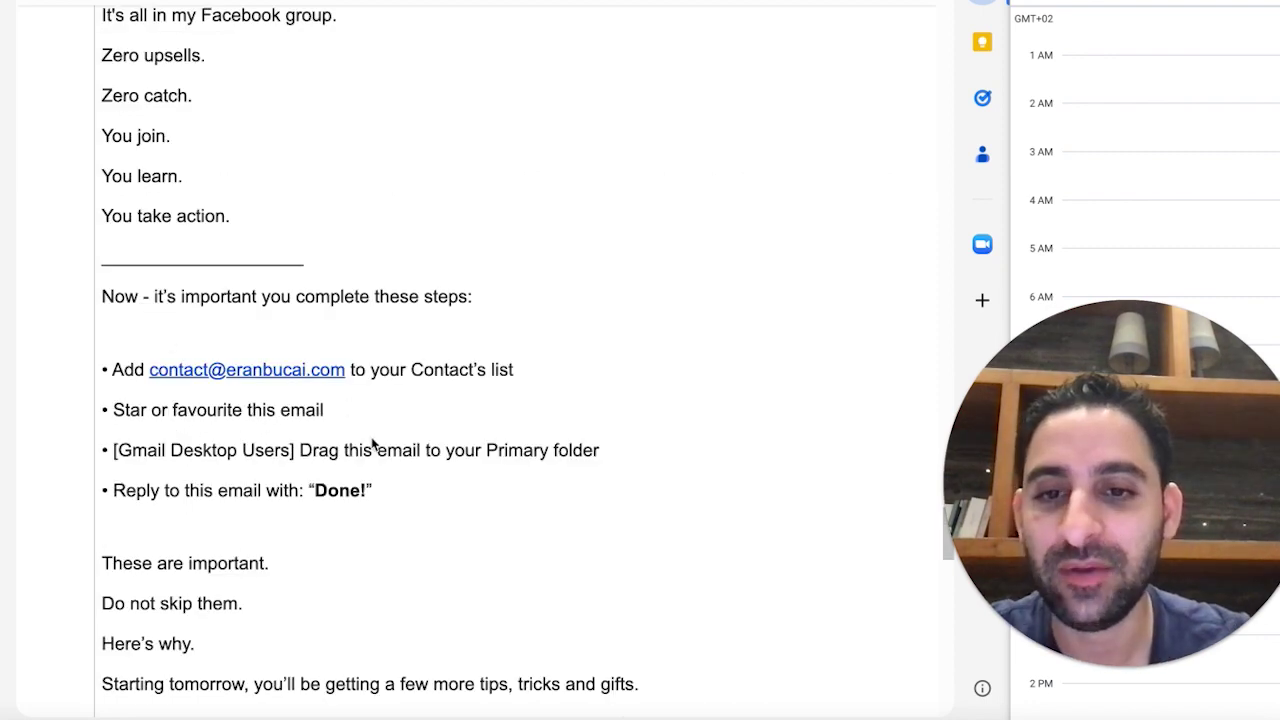
{"action": "scroll", "coordinate": [266, 476], "scroll_direction": "down", "scroll_amount": 8}
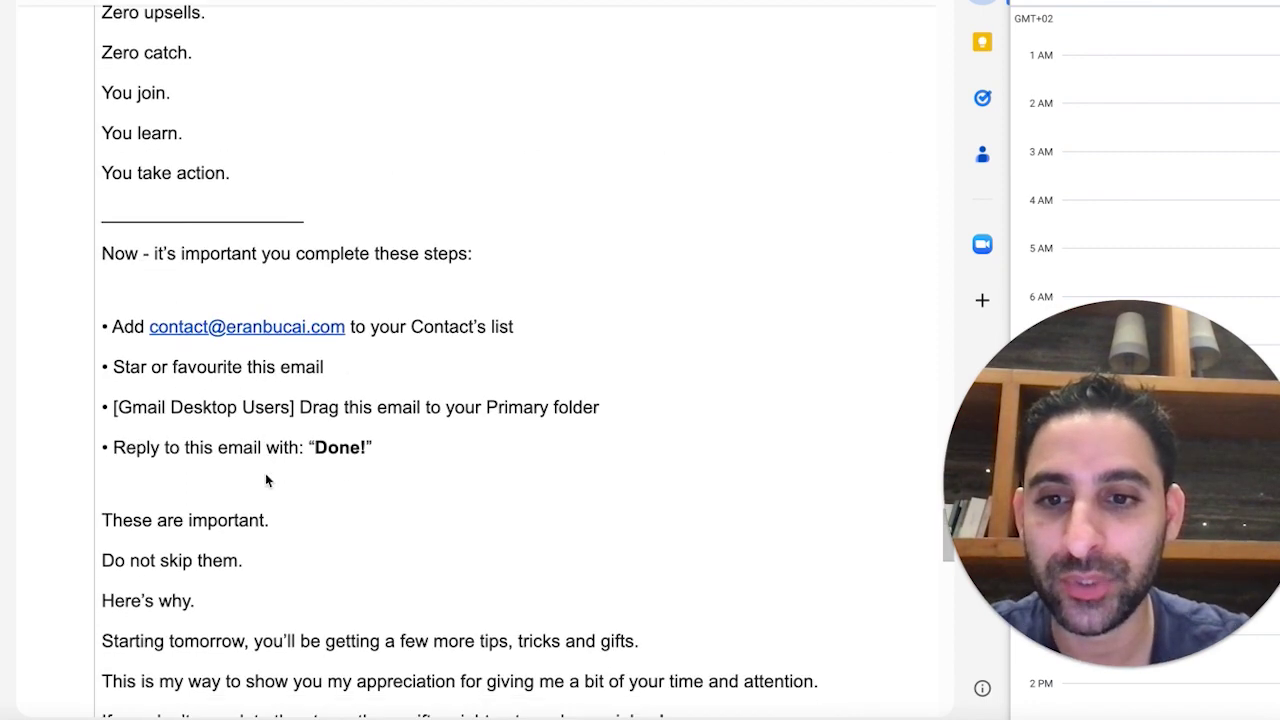
{"action": "scroll", "coordinate": [266, 476], "scroll_direction": "up", "scroll_amount": 6}
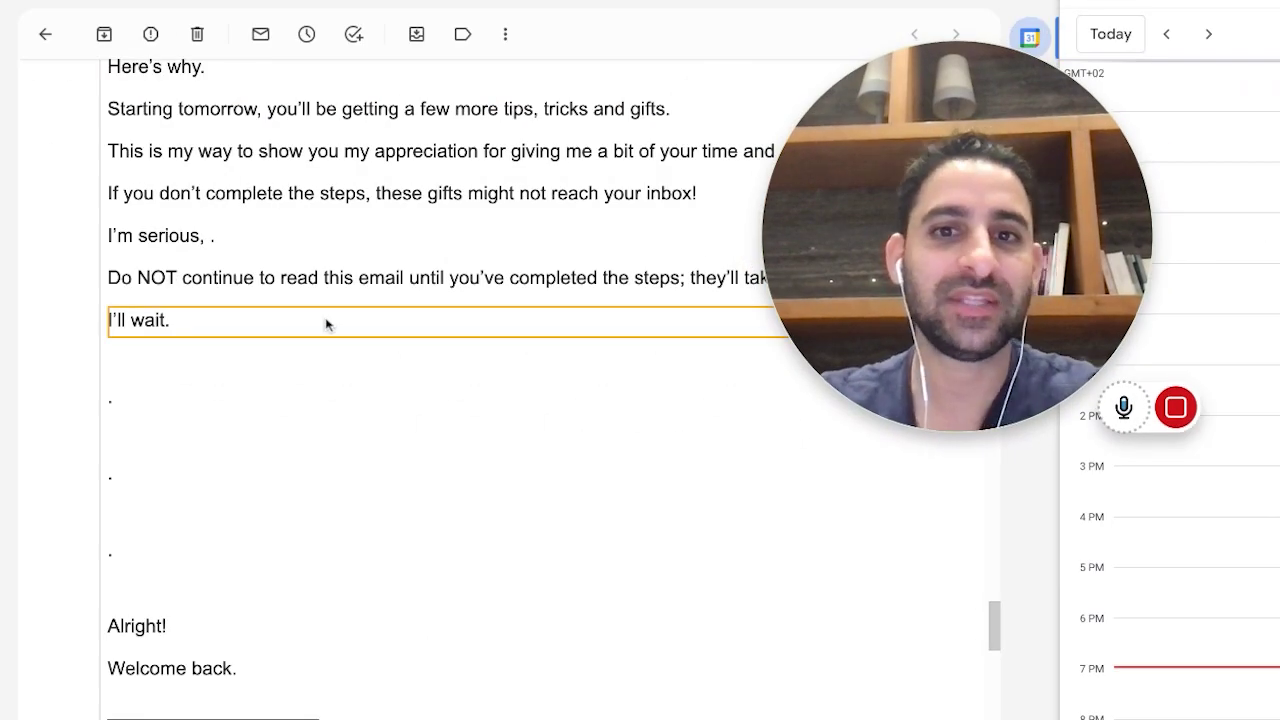
{"action": "scroll", "coordinate": [325, 323], "scroll_direction": "up", "scroll_amount": 3}
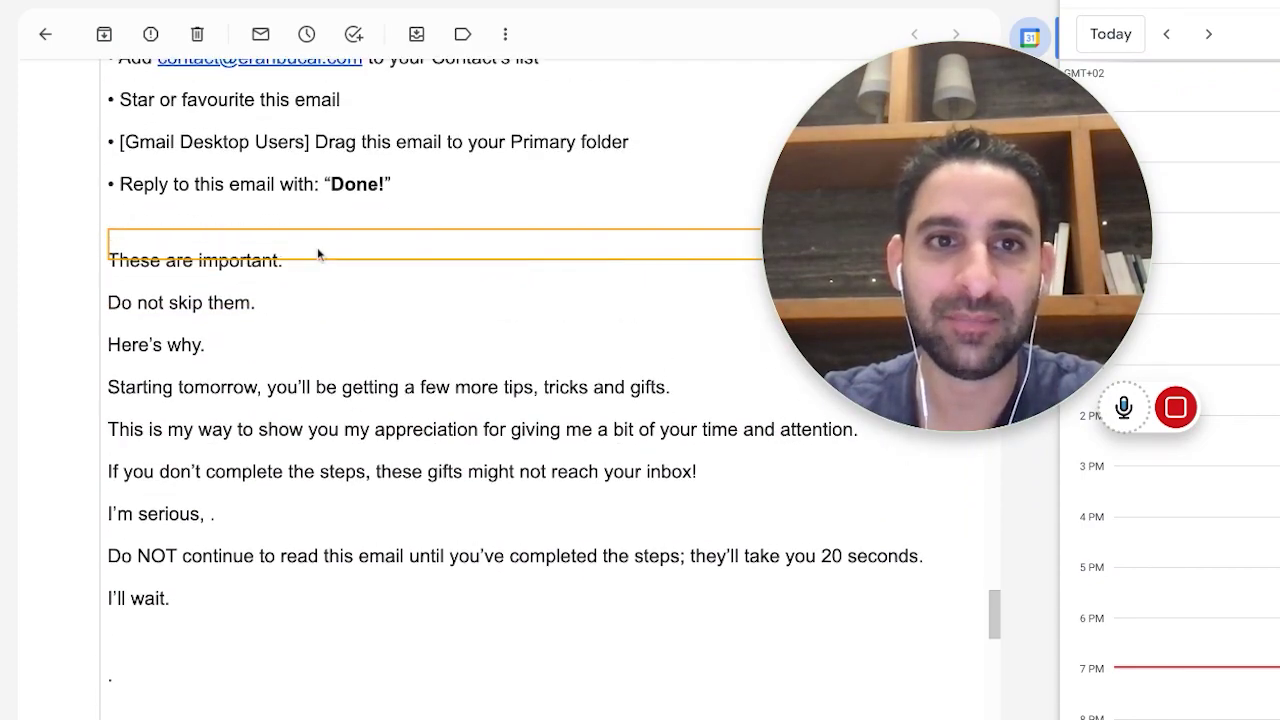
Examine the email's closing part: the example business challenges, the request to reply, the sign-off and the P.S. about unsubscribing
{"action": "scroll", "coordinate": [350, 203], "scroll_direction": "down", "scroll_amount": 7}
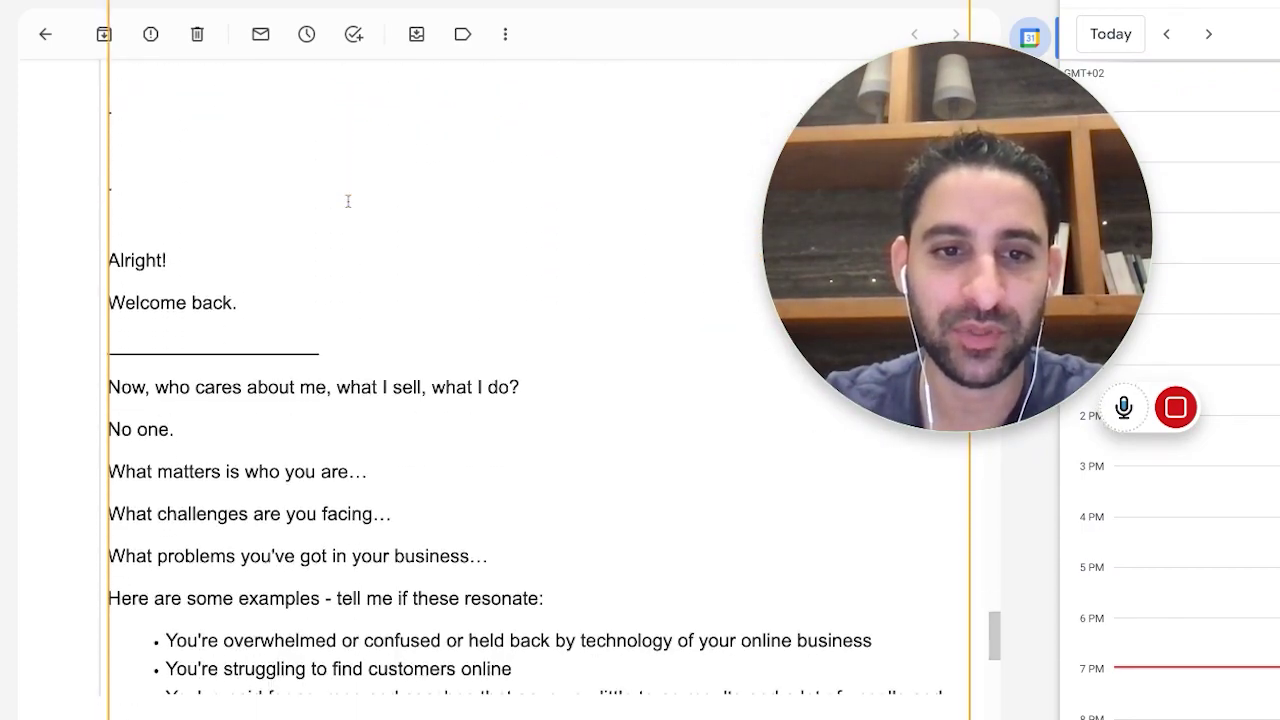
{"action": "scroll", "coordinate": [348, 201], "scroll_direction": "down", "scroll_amount": 3}
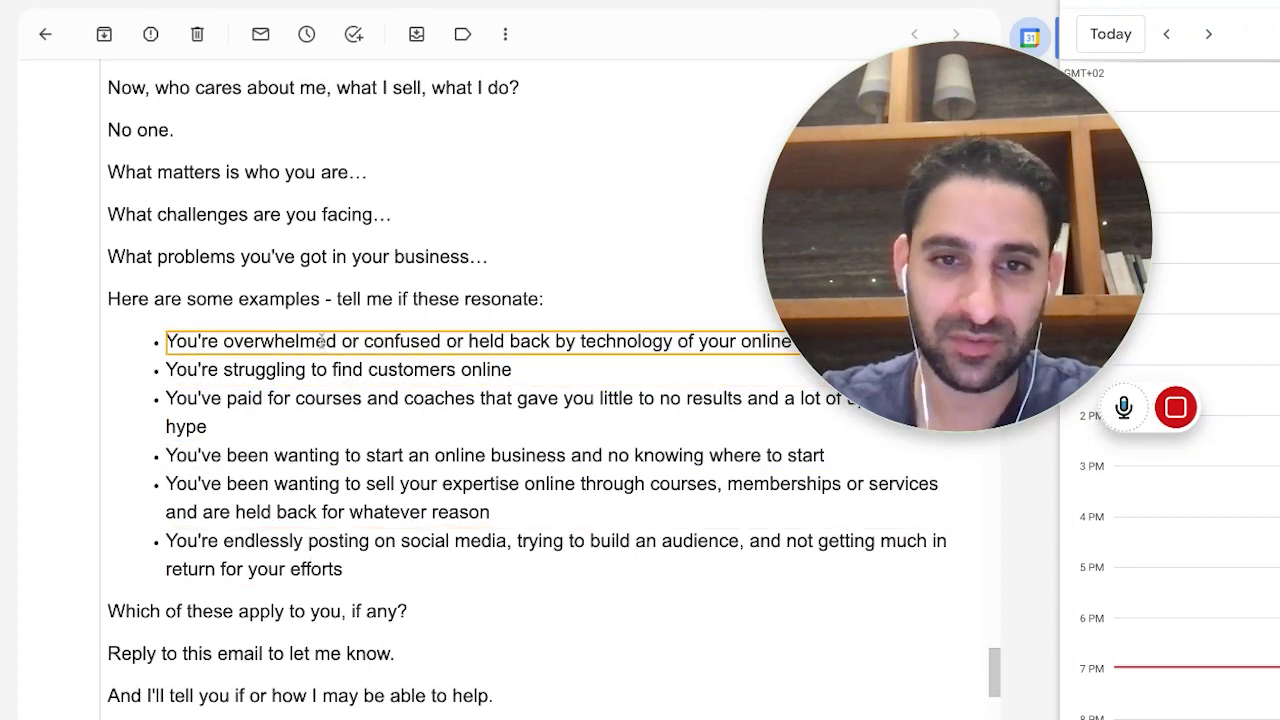
{"action": "scroll", "coordinate": [322, 341], "scroll_direction": "down", "scroll_amount": 2}
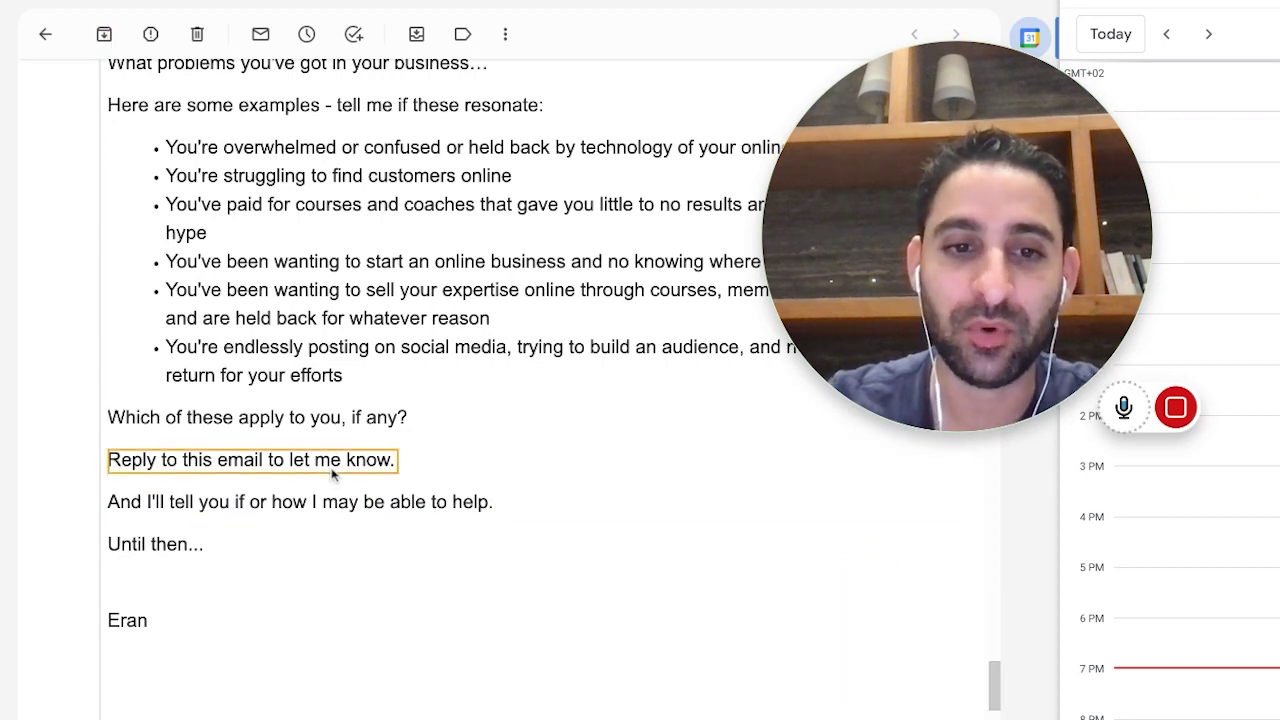
{"action": "scroll", "coordinate": [333, 474], "scroll_direction": "down", "scroll_amount": 3}
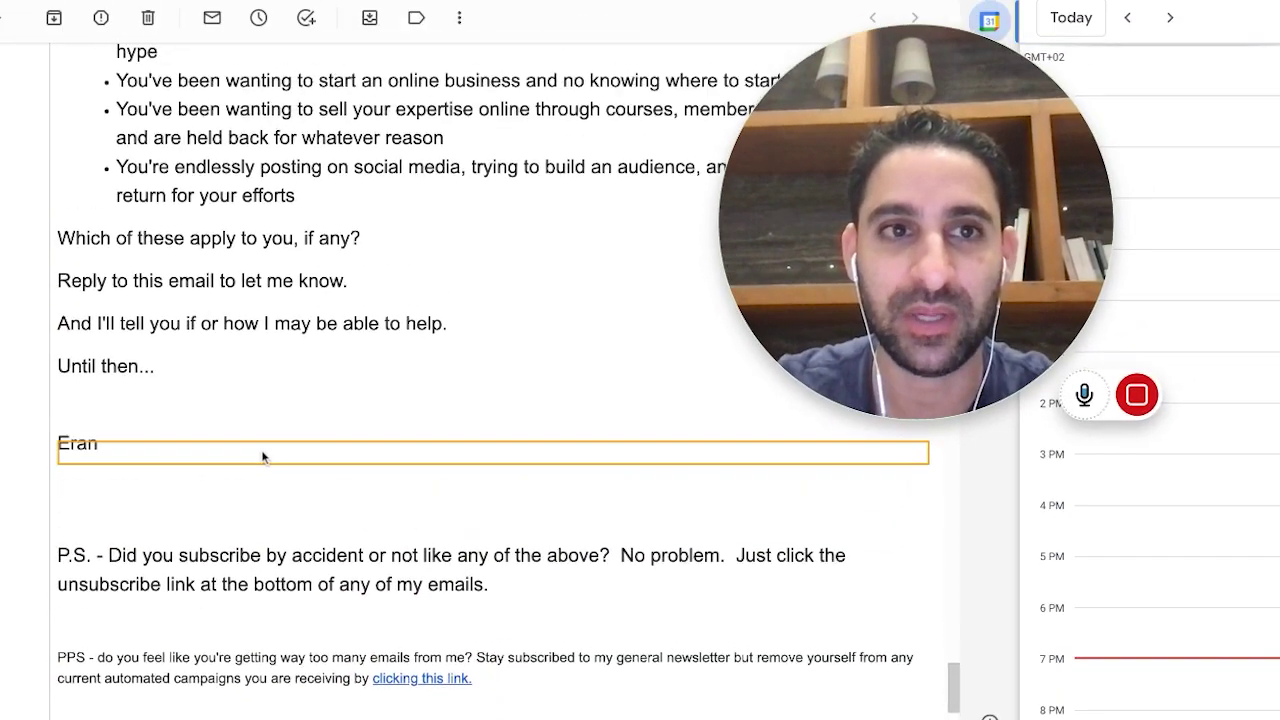
Look back through the welcome email from its sign-off up past the free training topics to the passage about replying
{"action": "scroll", "coordinate": [263, 452], "scroll_direction": "up", "scroll_amount": 5}
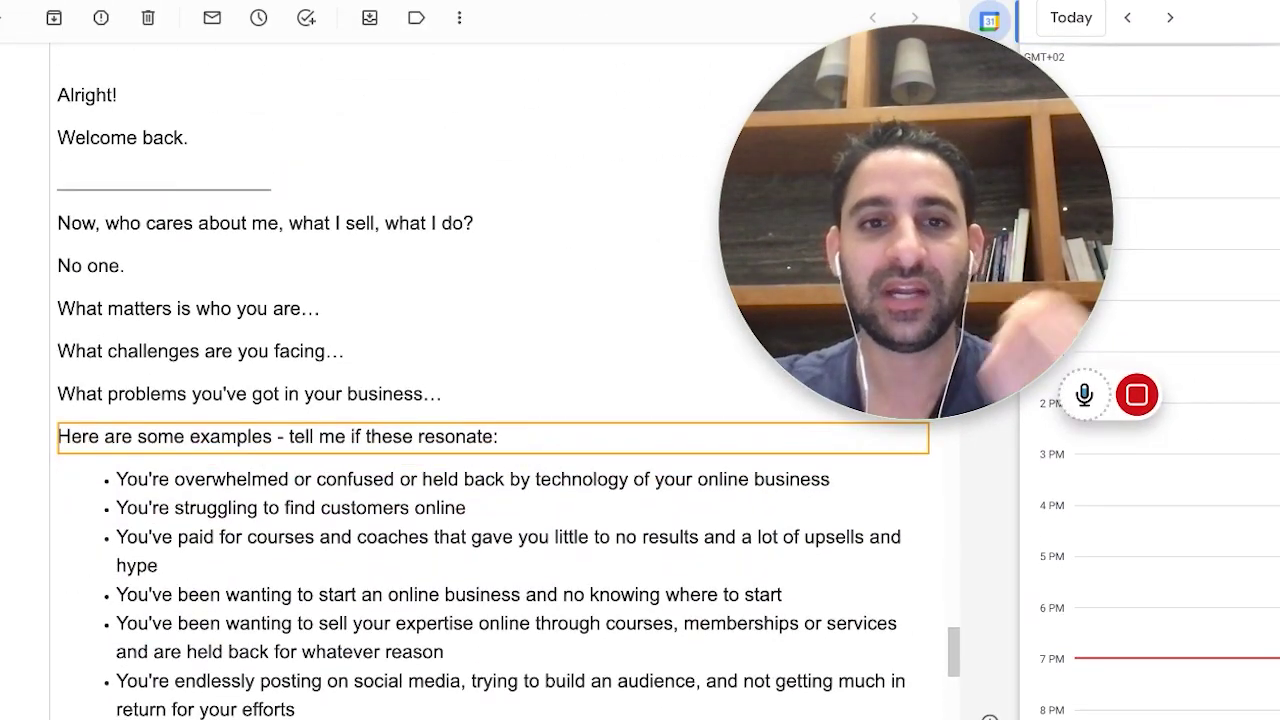
{"action": "scroll", "coordinate": [200, 450], "scroll_direction": "up", "scroll_amount": 8}
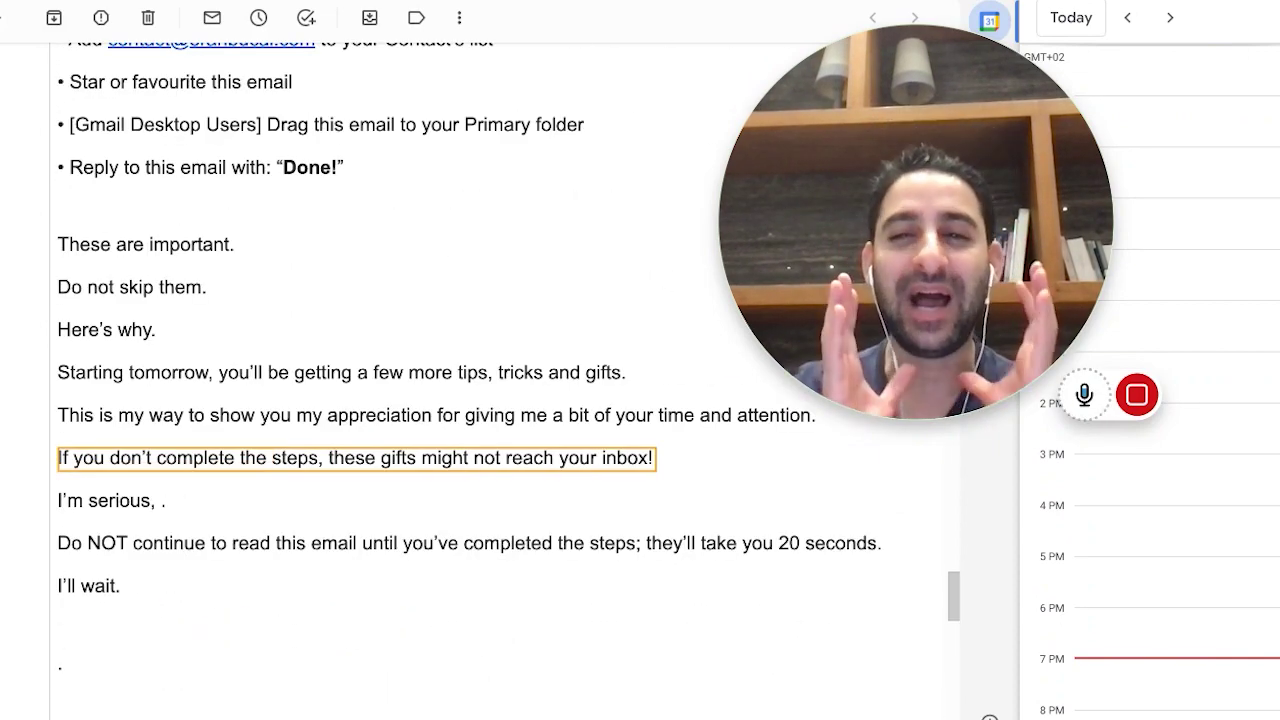
{"action": "scroll", "coordinate": [278, 410], "scroll_direction": "up", "scroll_amount": 12}
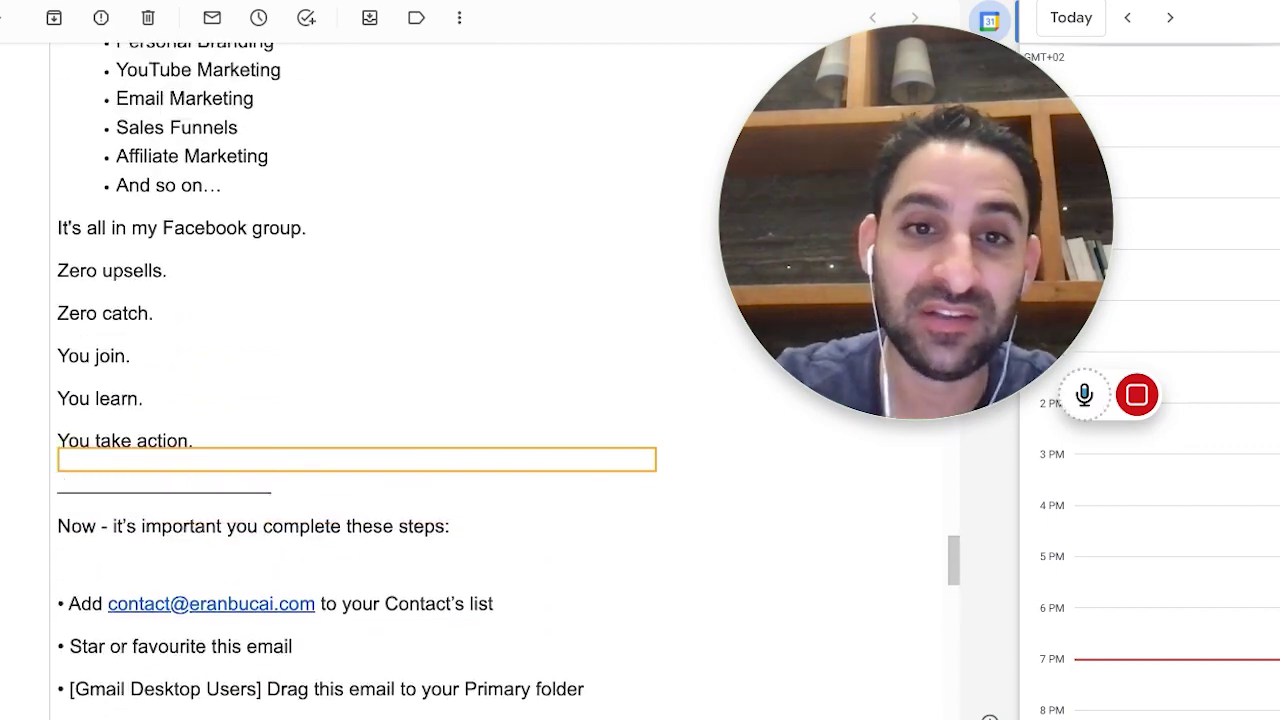
{"action": "scroll", "coordinate": [278, 410], "scroll_direction": "up", "scroll_amount": 1}
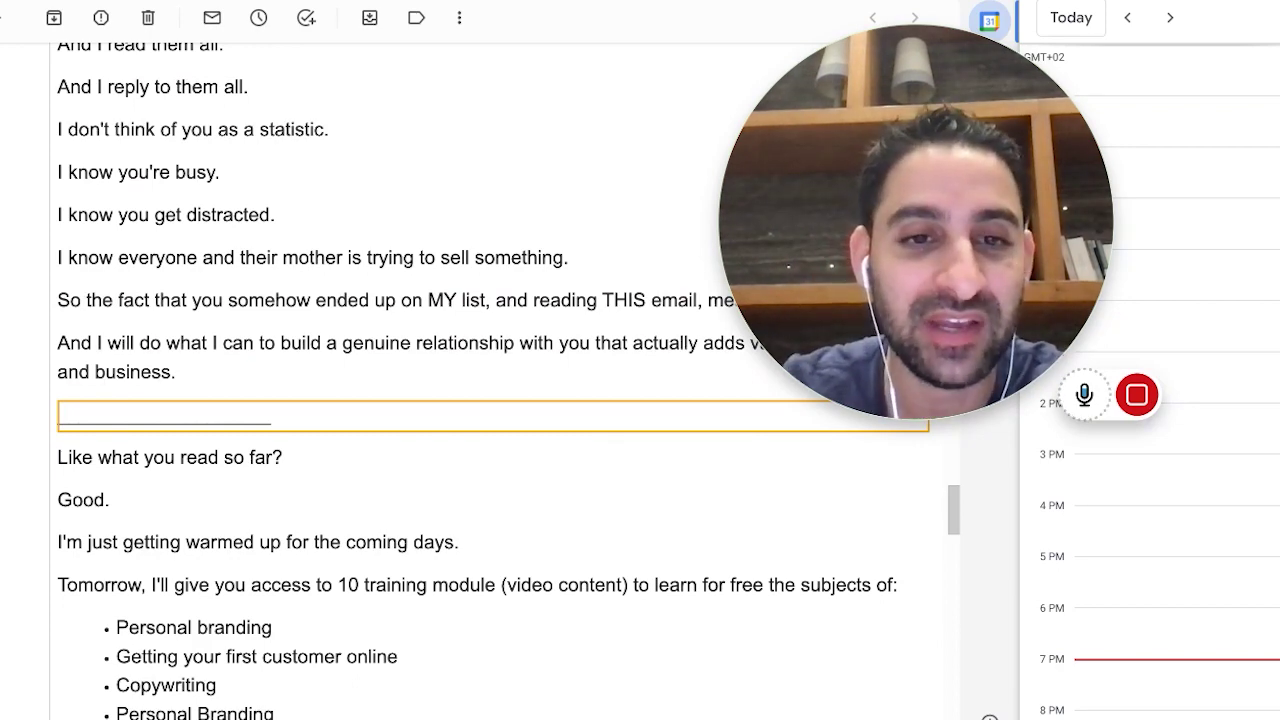
{"action": "scroll", "coordinate": [480, 380], "scroll_direction": "up", "scroll_amount": 2}
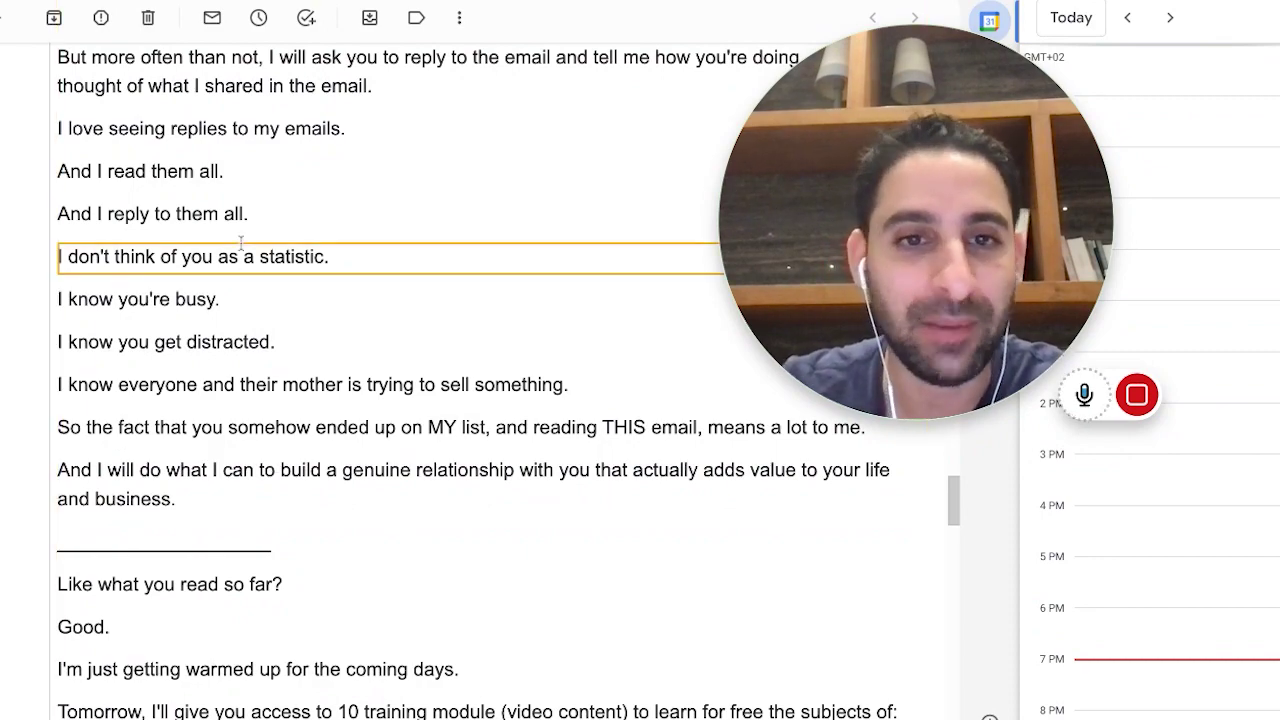
{"action": "scroll", "coordinate": [248, 298], "scroll_direction": "up", "scroll_amount": 3}
{"action": "scroll", "coordinate": [249, 305], "scroll_direction": "up", "scroll_amount": 3}
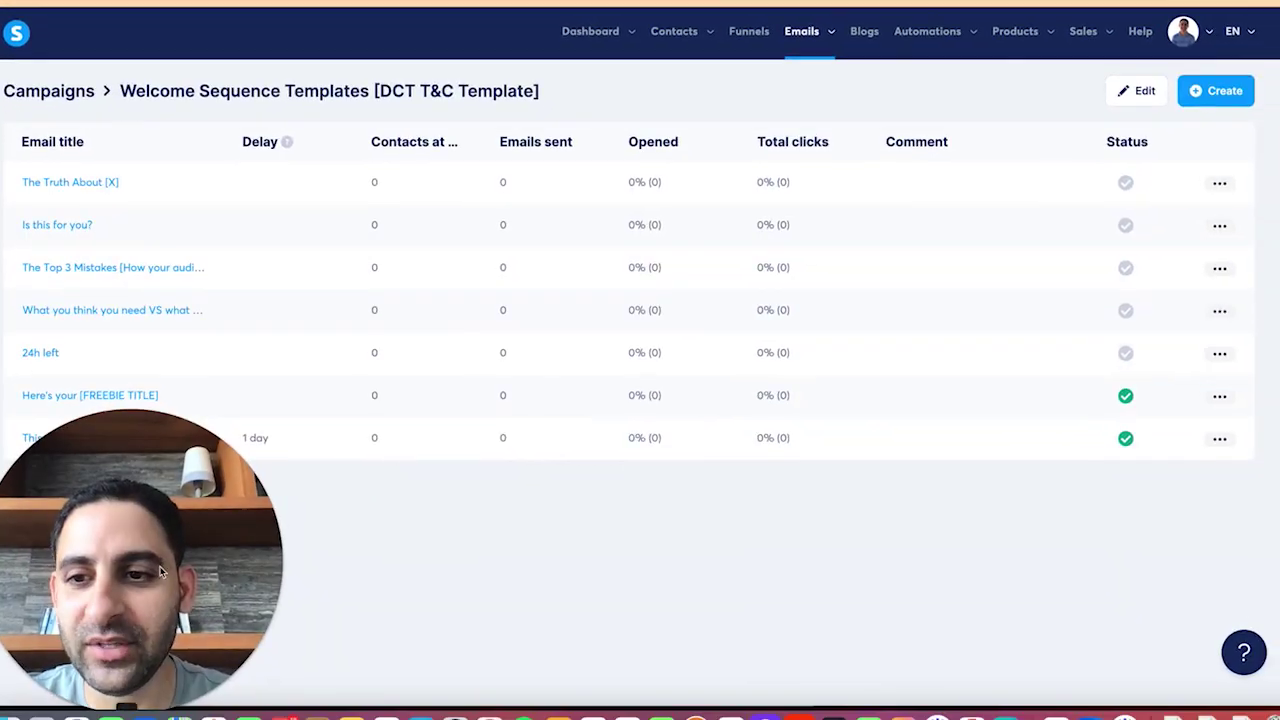
Highlight the campaign title "Welcome Sequence Templates [DCT T&C Template]" and check its name and description in the campaign's edit settings
{"action": "left_click_drag", "start_coordinate": [247, 695], "coordinate": [903, 670]}
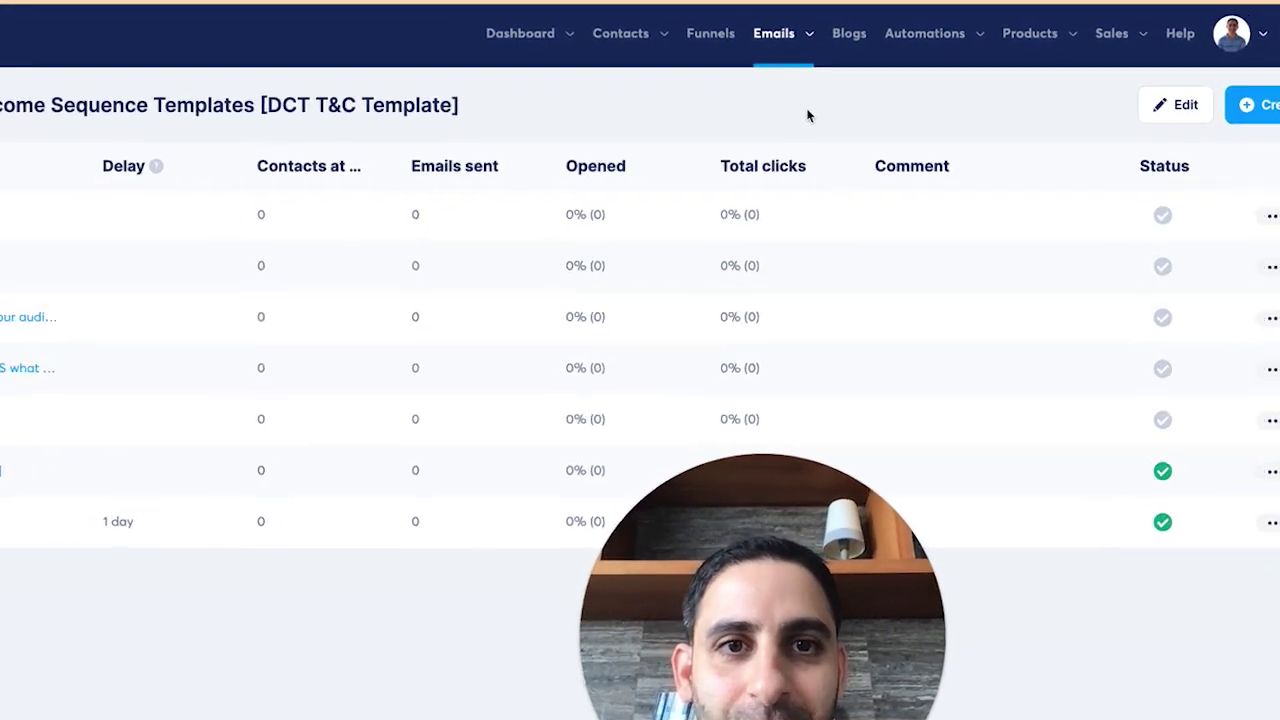
{"action": "mouse_move", "coordinate": [827, 37]}
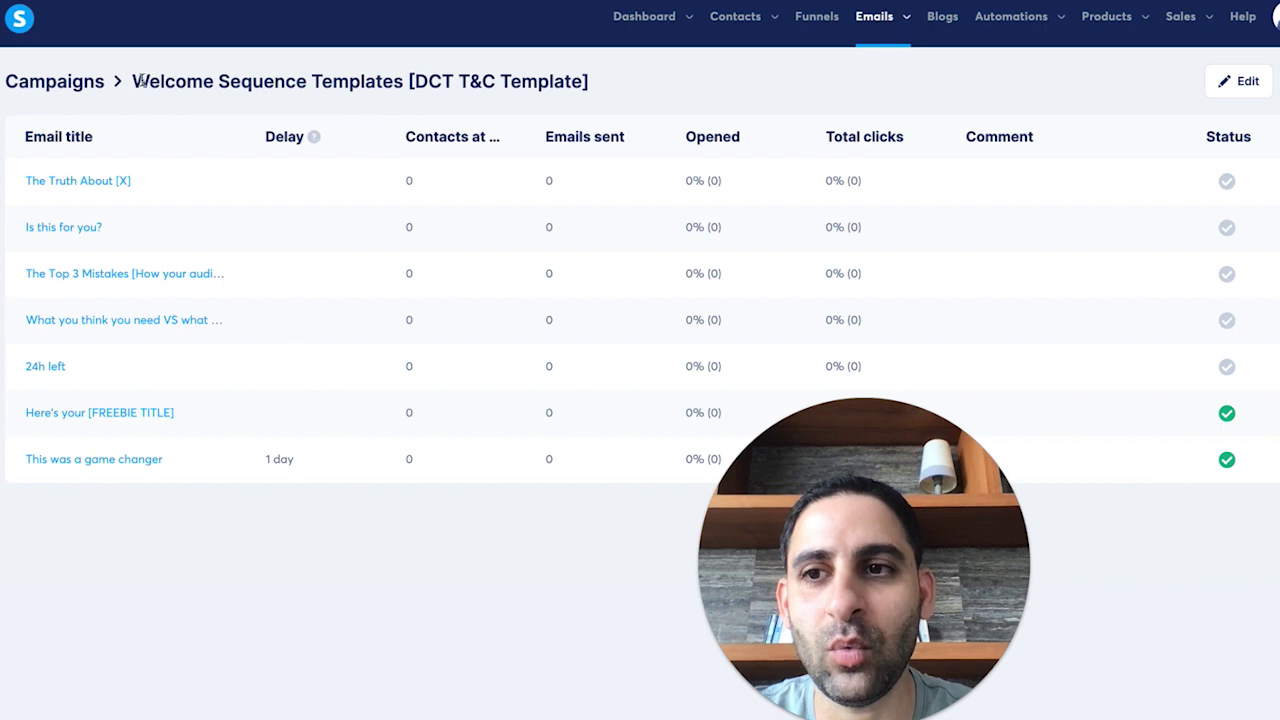
{"action": "left_click_drag", "start_coordinate": [199, 93], "coordinate": [578, 98]}
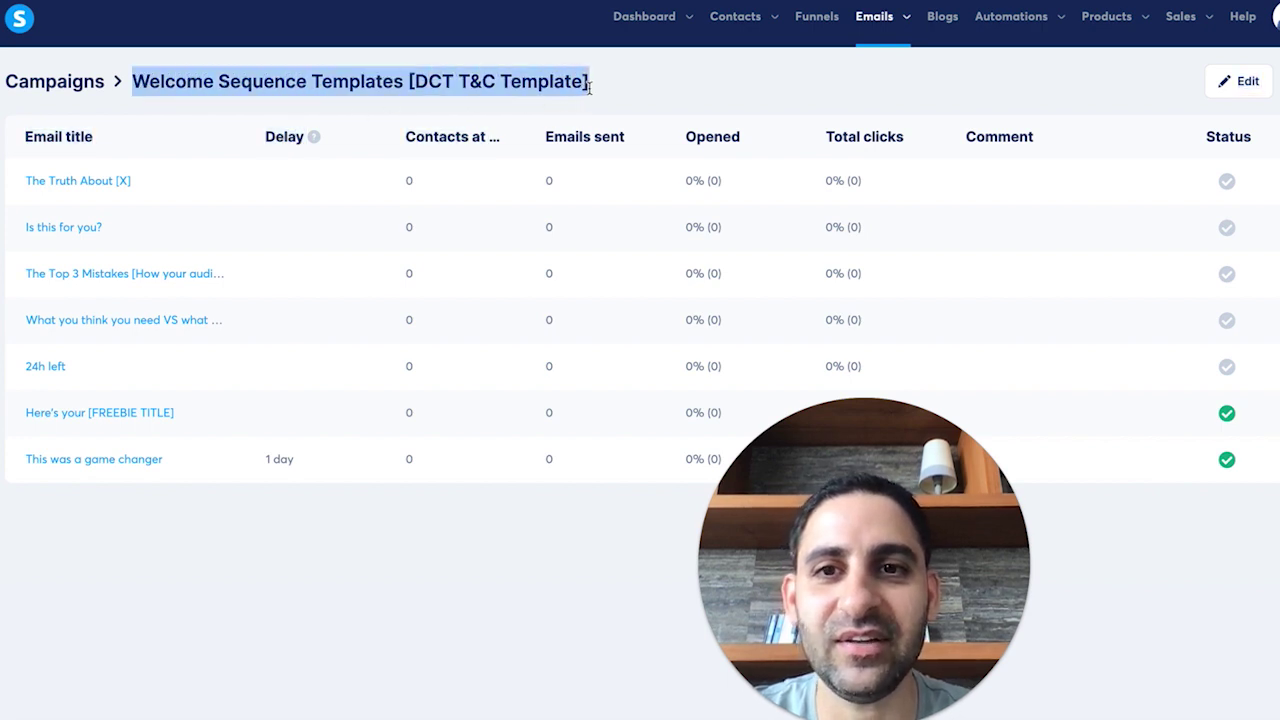
{"action": "left_click", "coordinate": [493, 81]}
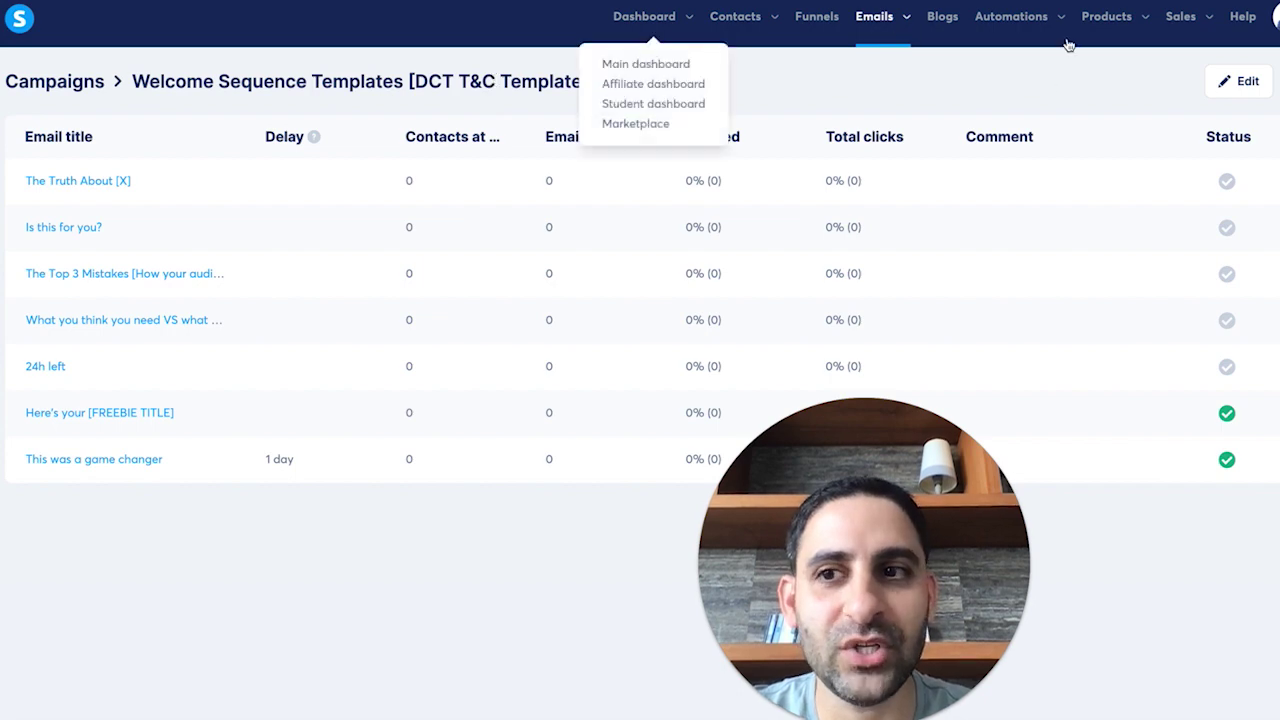
{"action": "left_click", "coordinate": [1229, 83]}
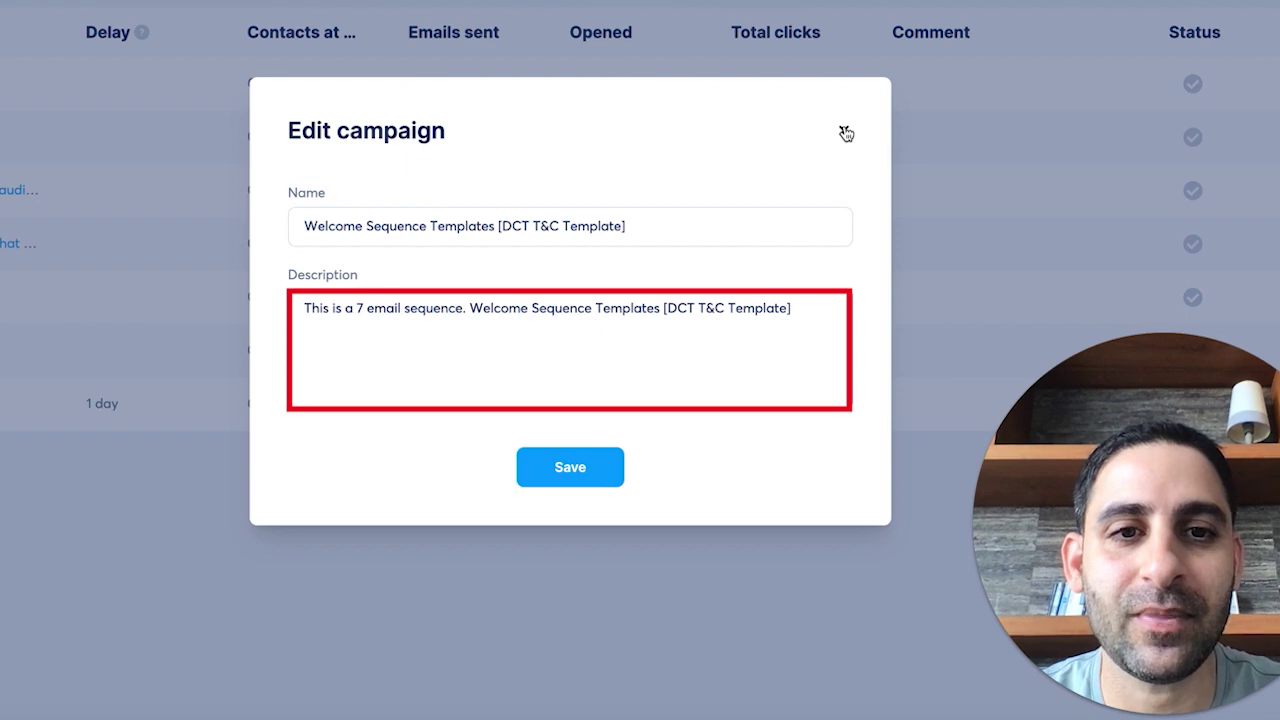
{"action": "left_click", "coordinate": [841, 131]}
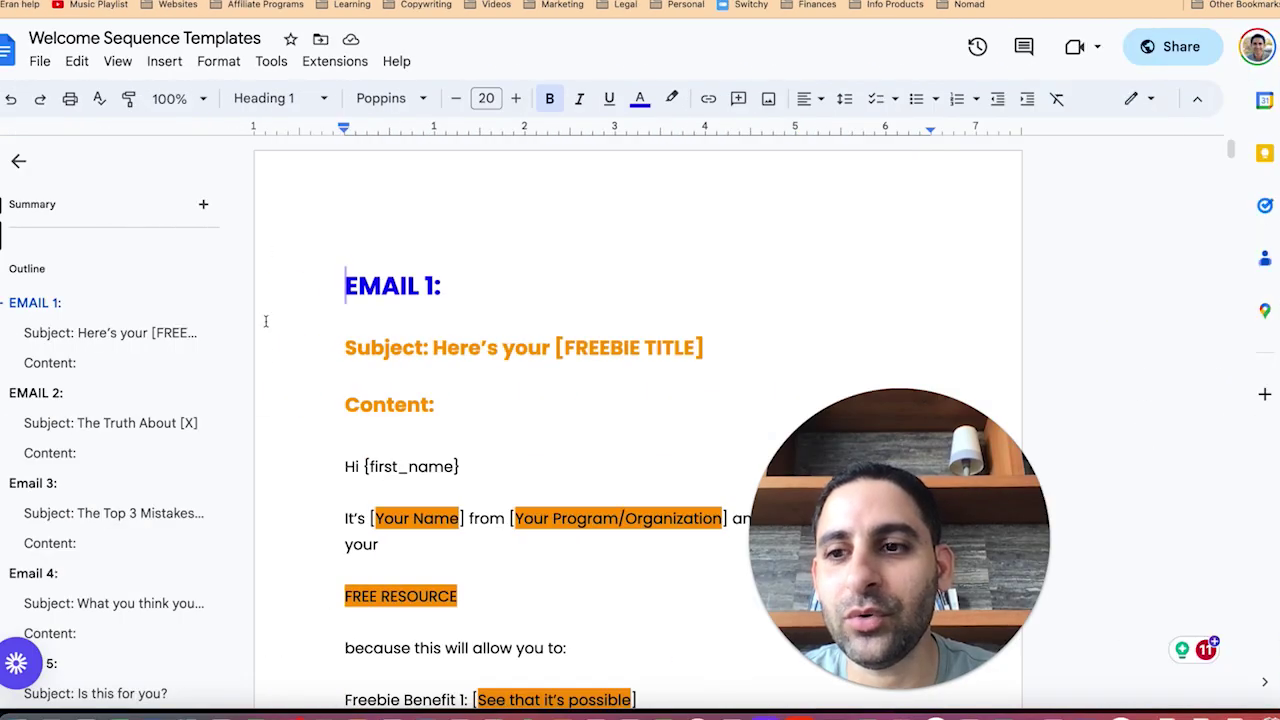
In the Google Docs file Welcome Sequence Templates, go to Email 2's subject "The Truth About [X]" and look through the content below
{"action": "scroll", "coordinate": [267, 355], "scroll_direction": "down", "scroll_amount": 1}
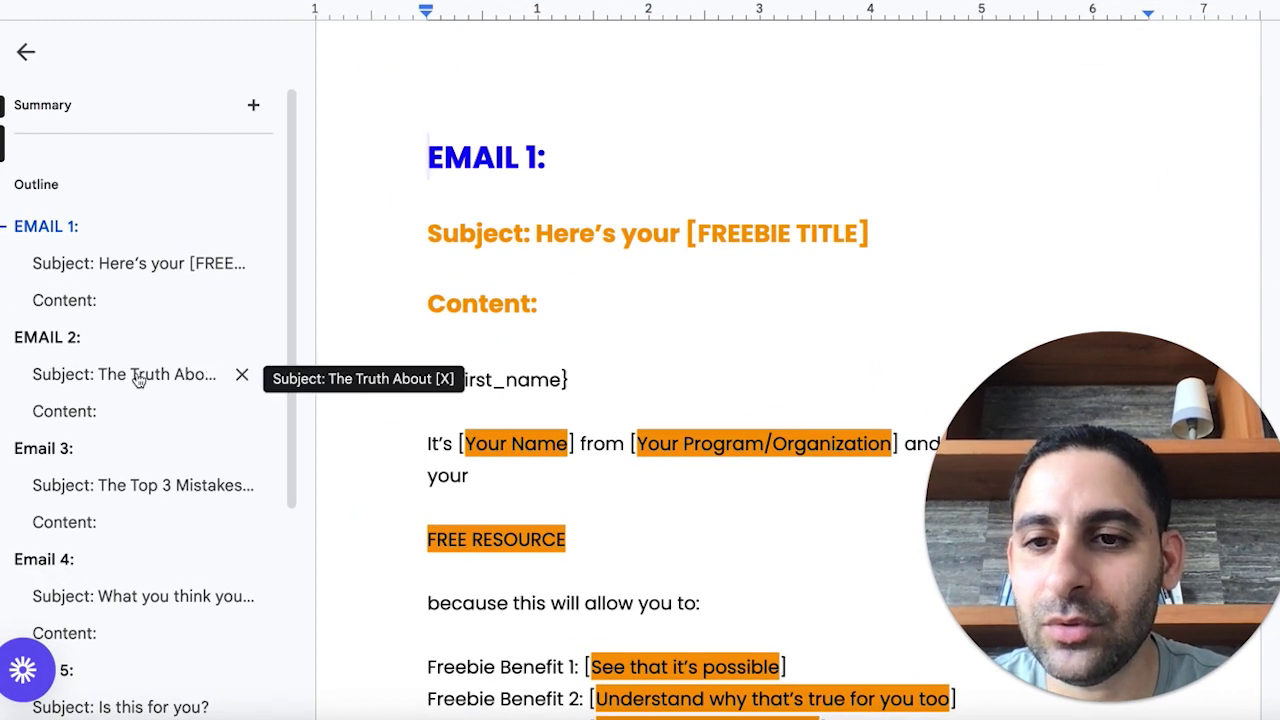
{"action": "left_click", "coordinate": [138, 378]}
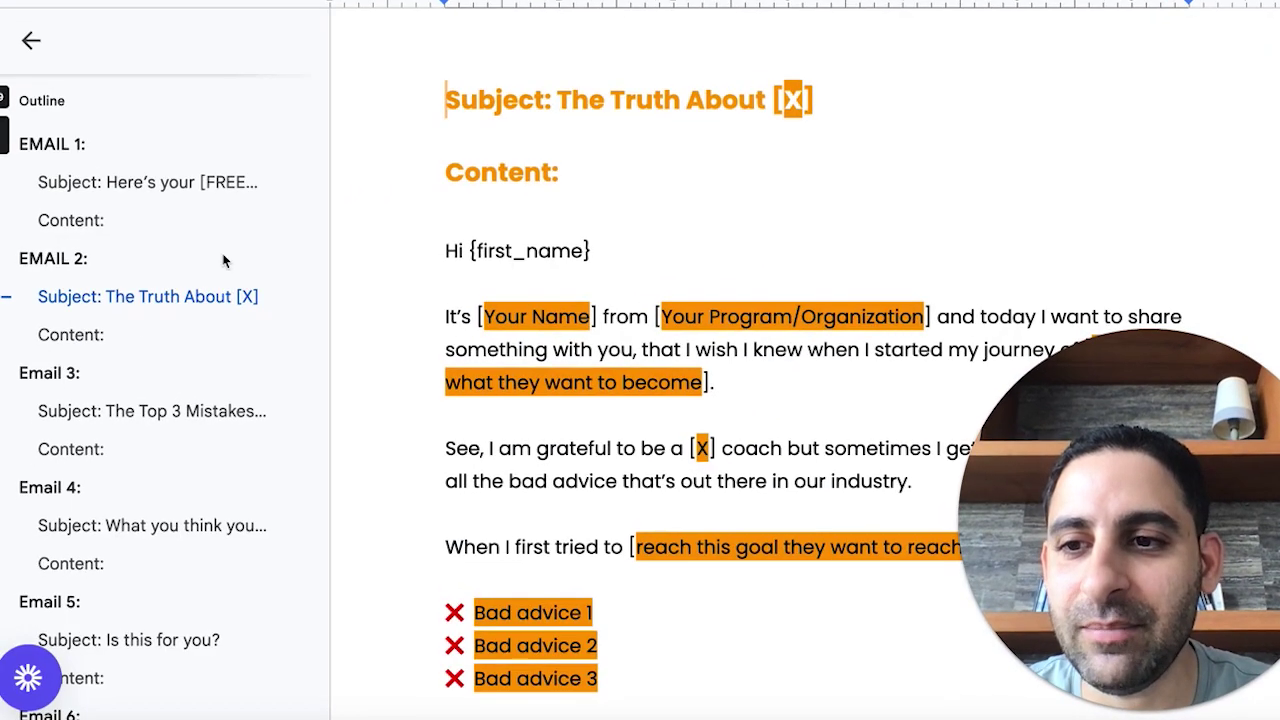
{"action": "scroll", "coordinate": [80, 372], "scroll_direction": "down", "scroll_amount": 15}
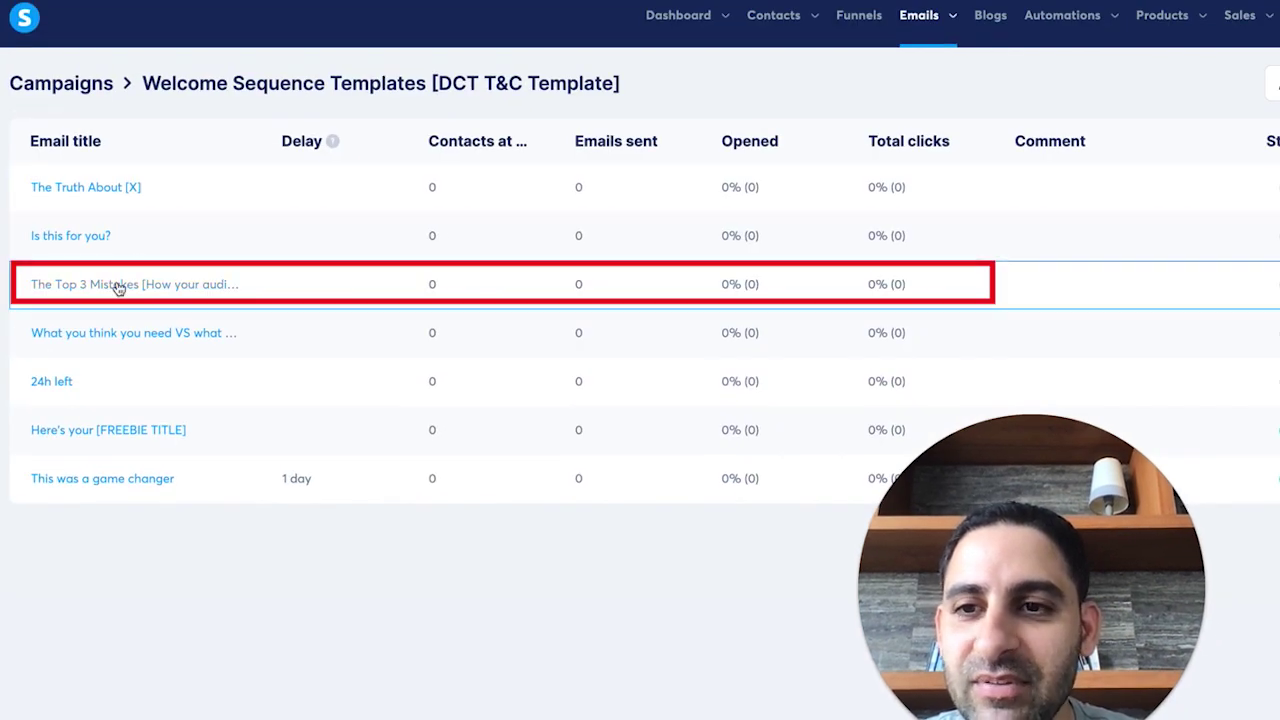
Open the "The Top 3 Mistakes" campaign email and highlight its first-name variable and the program/organization and audience placeholders
{"action": "left_click", "coordinate": [118, 285]}
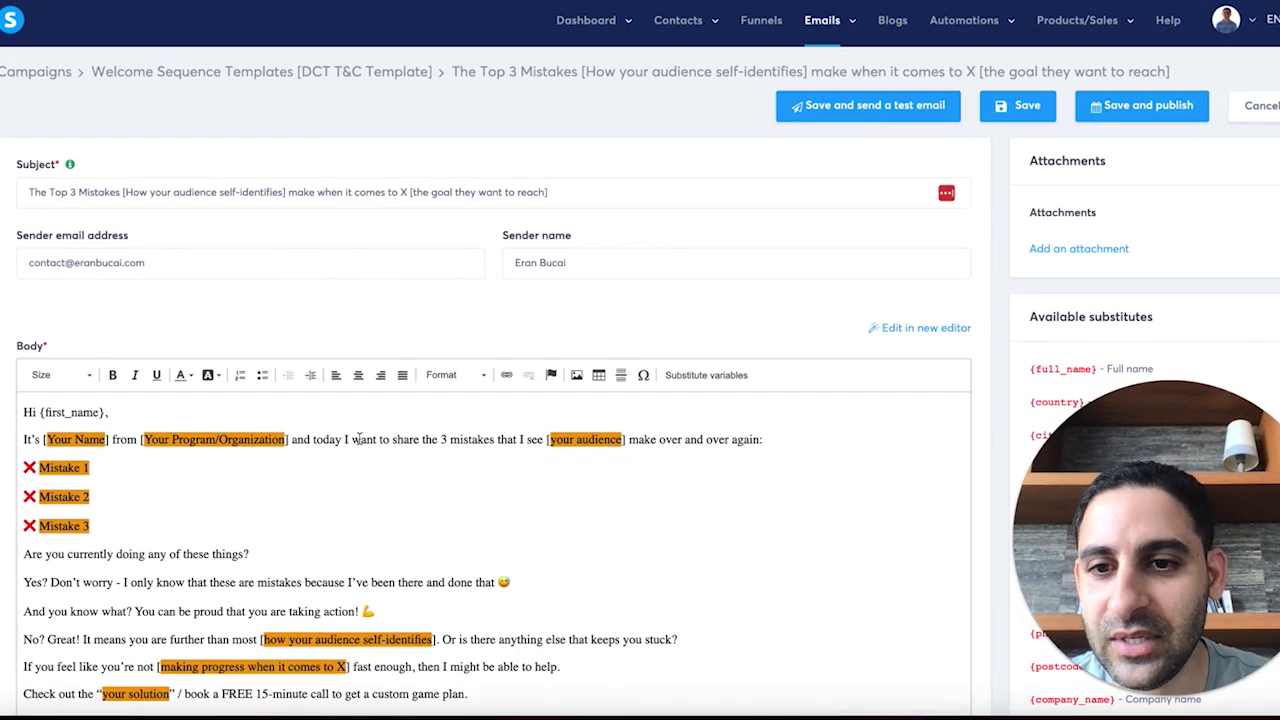
{"action": "left_click", "coordinate": [96, 411]}
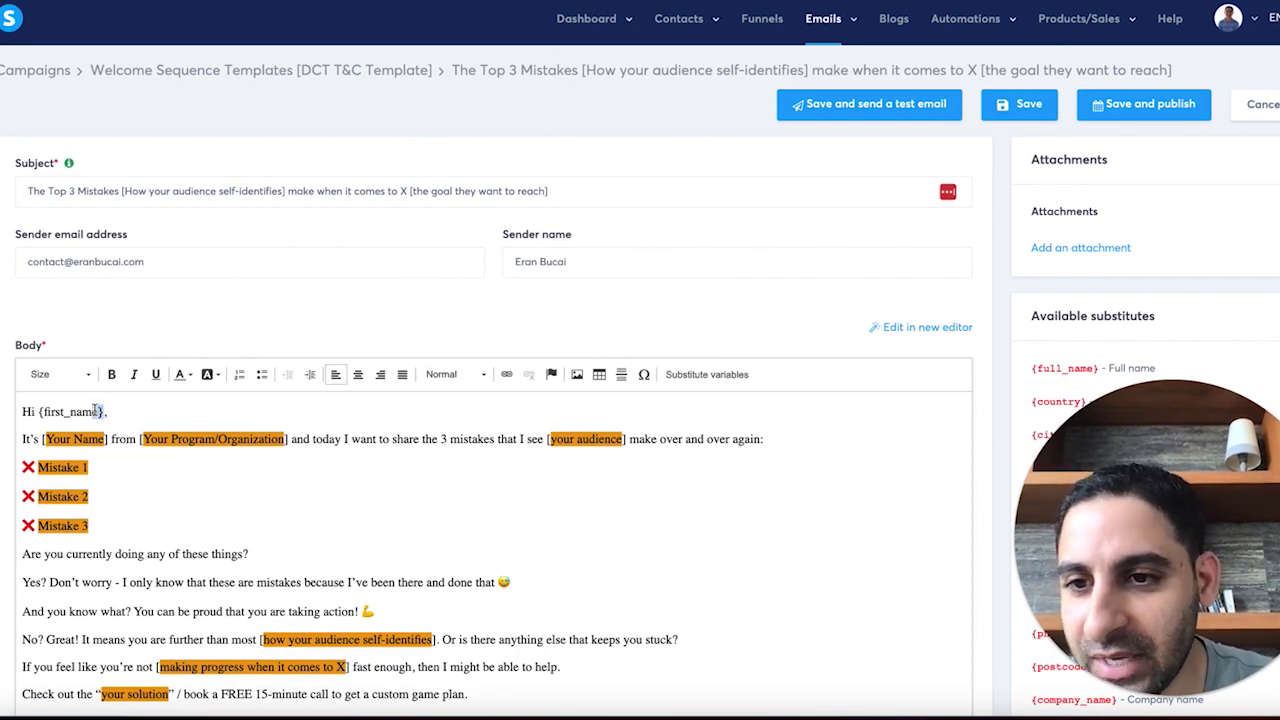
{"action": "left_click_drag", "start_coordinate": [96, 411], "coordinate": [47, 413]}
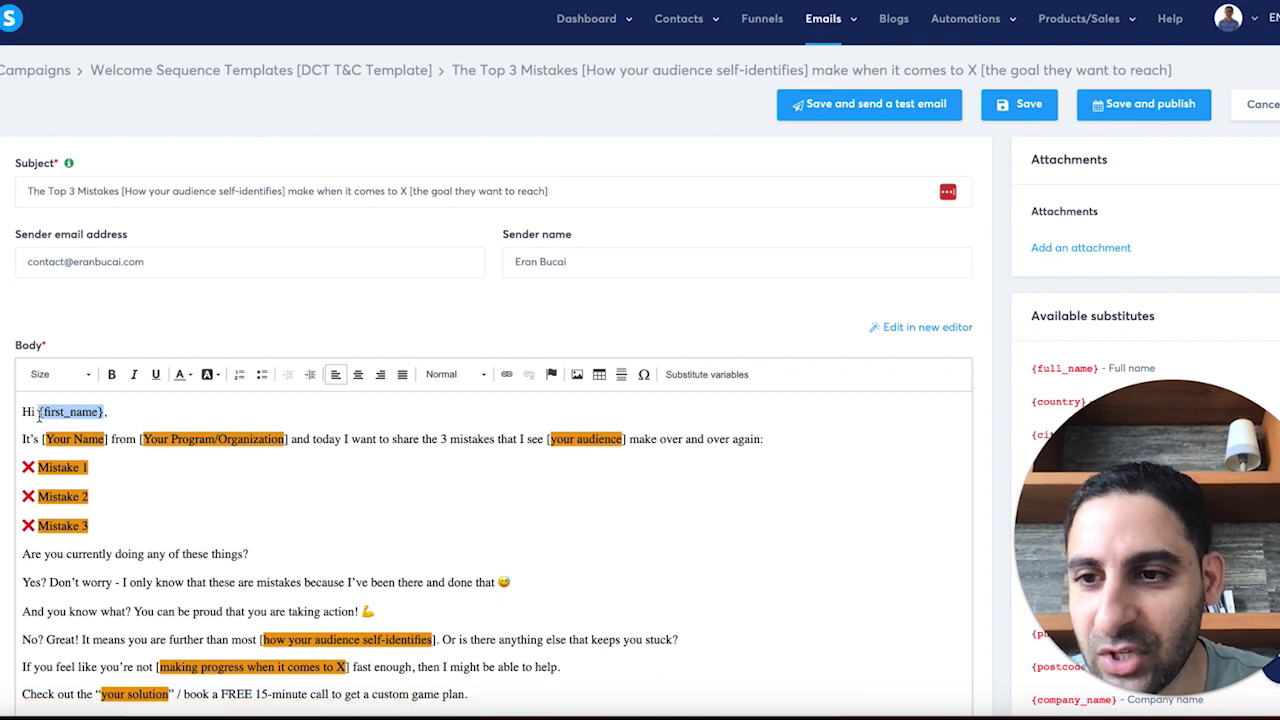
{"action": "left_click", "coordinate": [30, 412]}
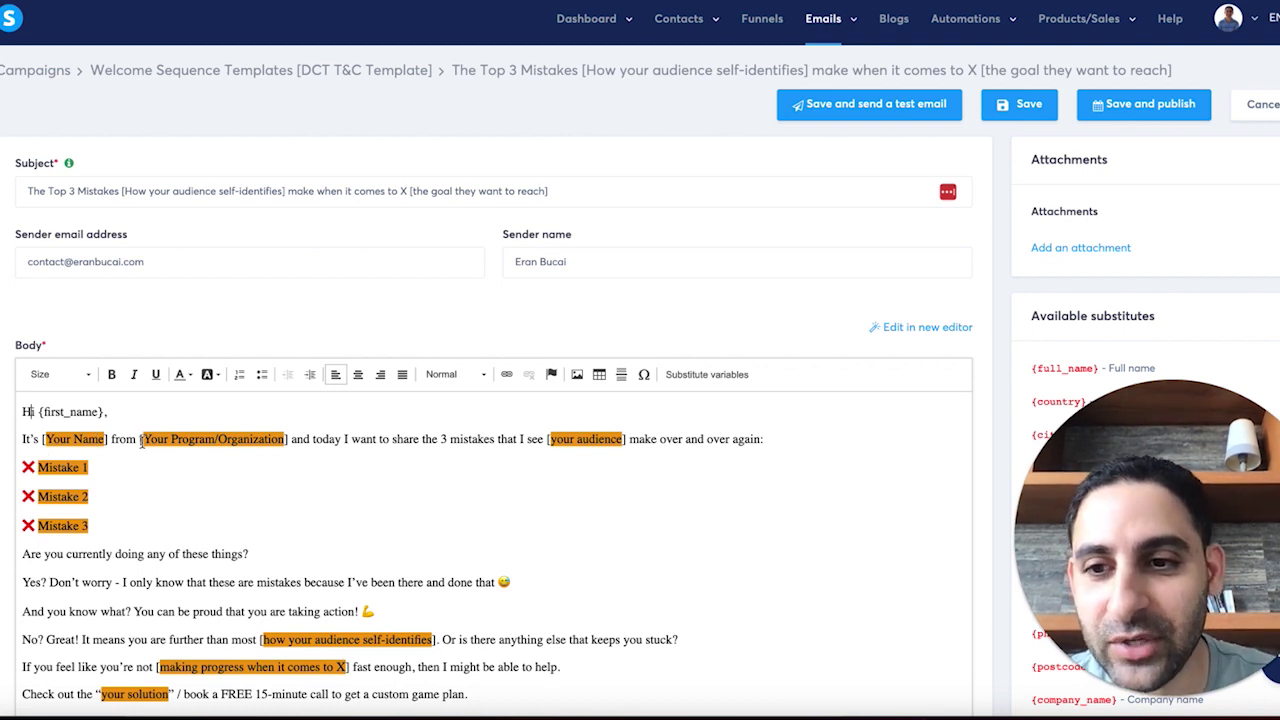
{"action": "left_click_drag", "start_coordinate": [141, 444], "coordinate": [166, 442]}
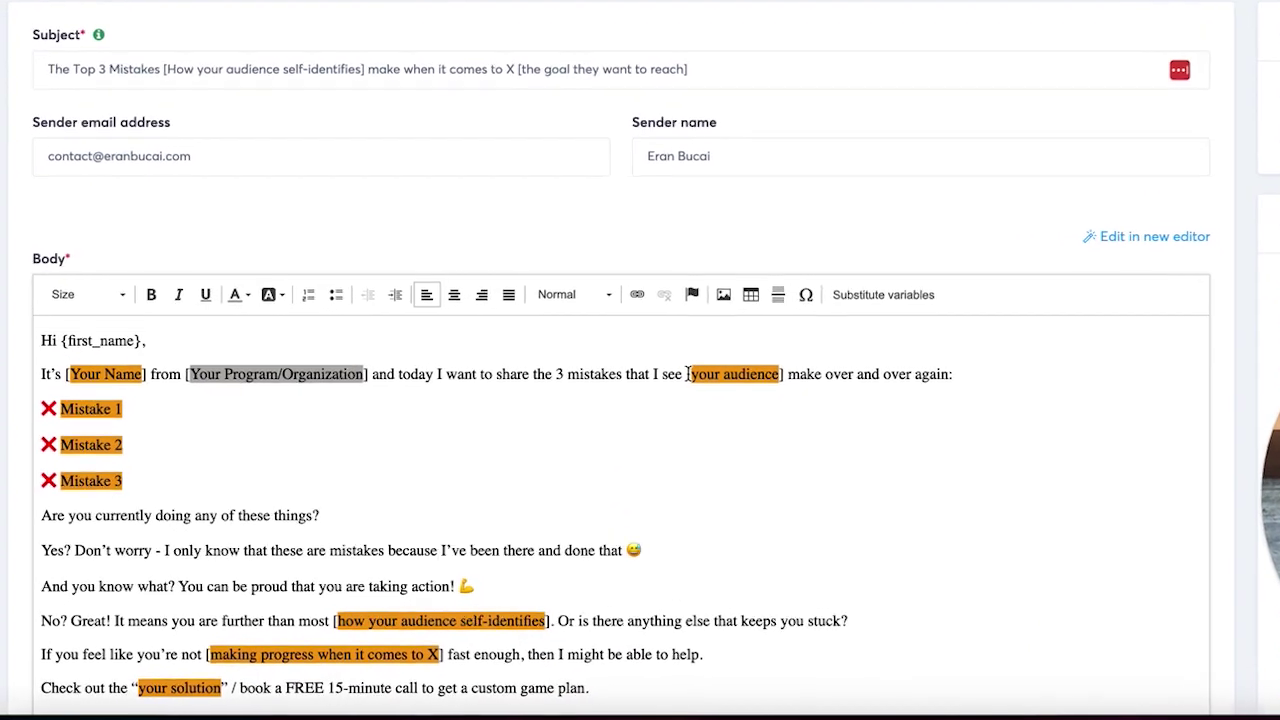
{"action": "left_click_drag", "start_coordinate": [551, 440], "coordinate": [583, 439]}
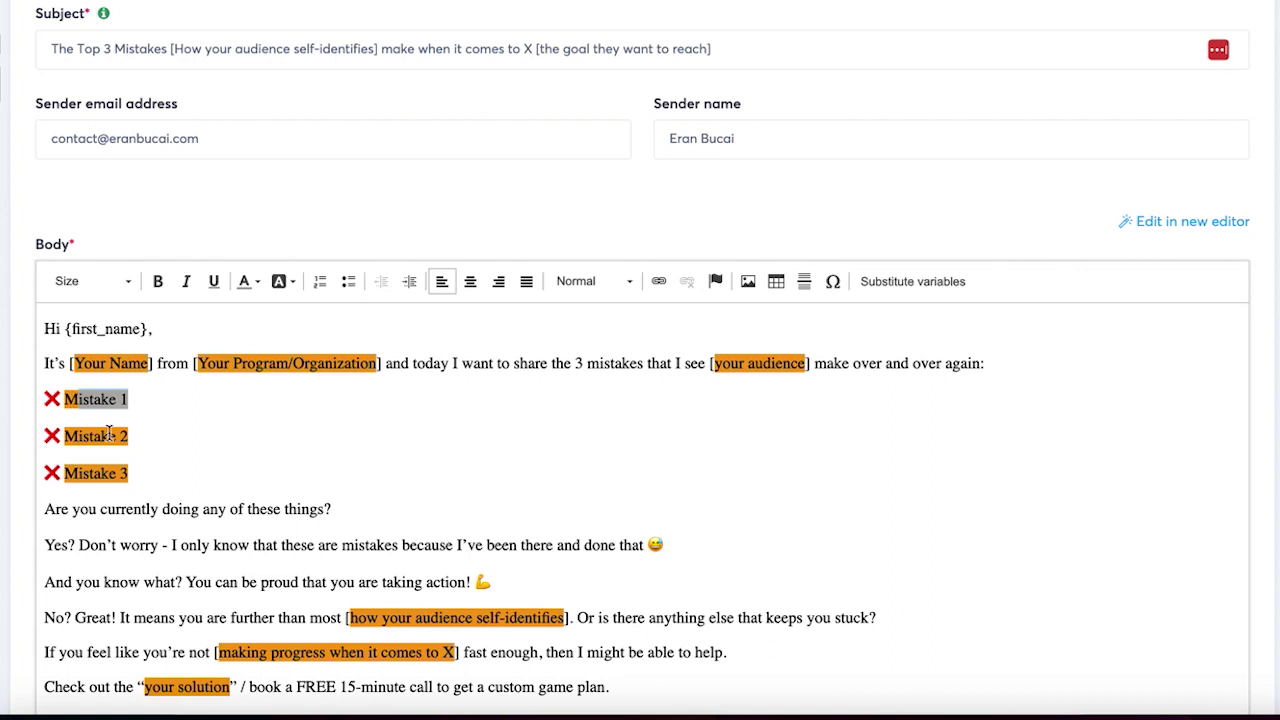
Review the rest of the "The Top 3 Mistakes" email body through the PS about a personal case study or client results
{"action": "scroll", "coordinate": [446, 634], "scroll_direction": "down", "scroll_amount": 1}
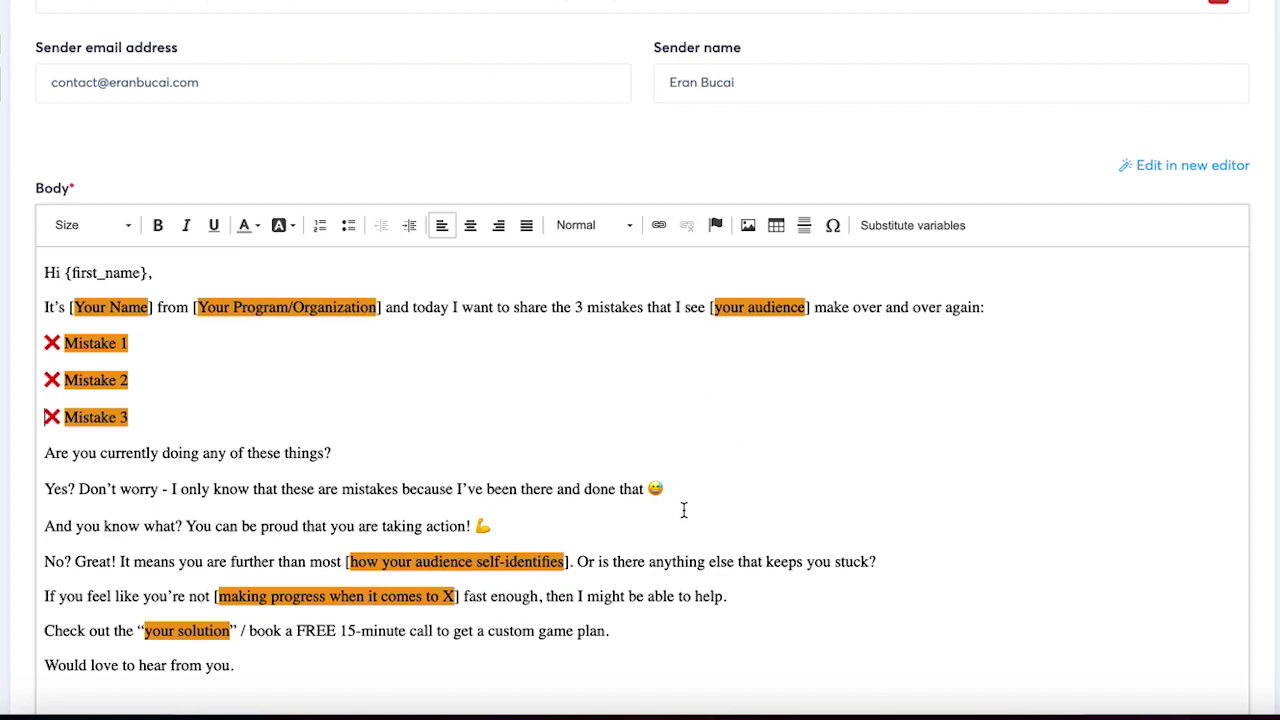
{"action": "scroll", "coordinate": [638, 493], "scroll_direction": "down", "scroll_amount": 4}
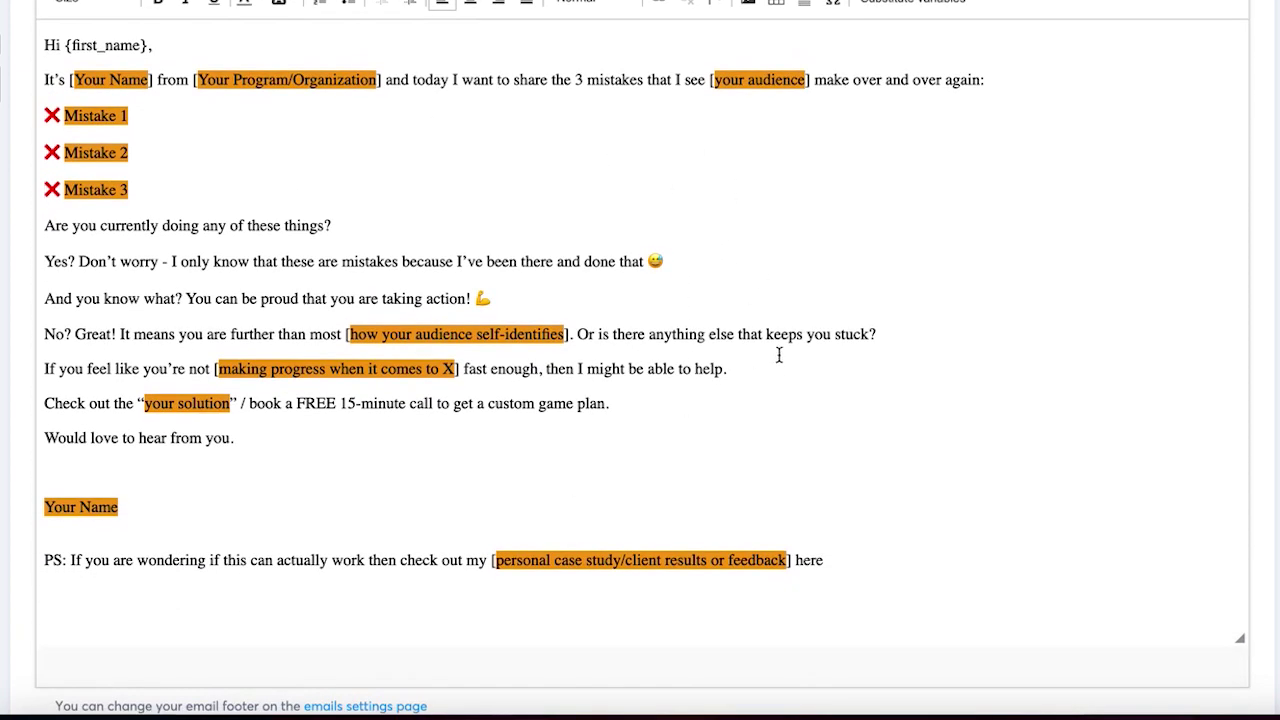
{"action": "scroll", "coordinate": [683, 479], "scroll_direction": "up", "scroll_amount": 2}
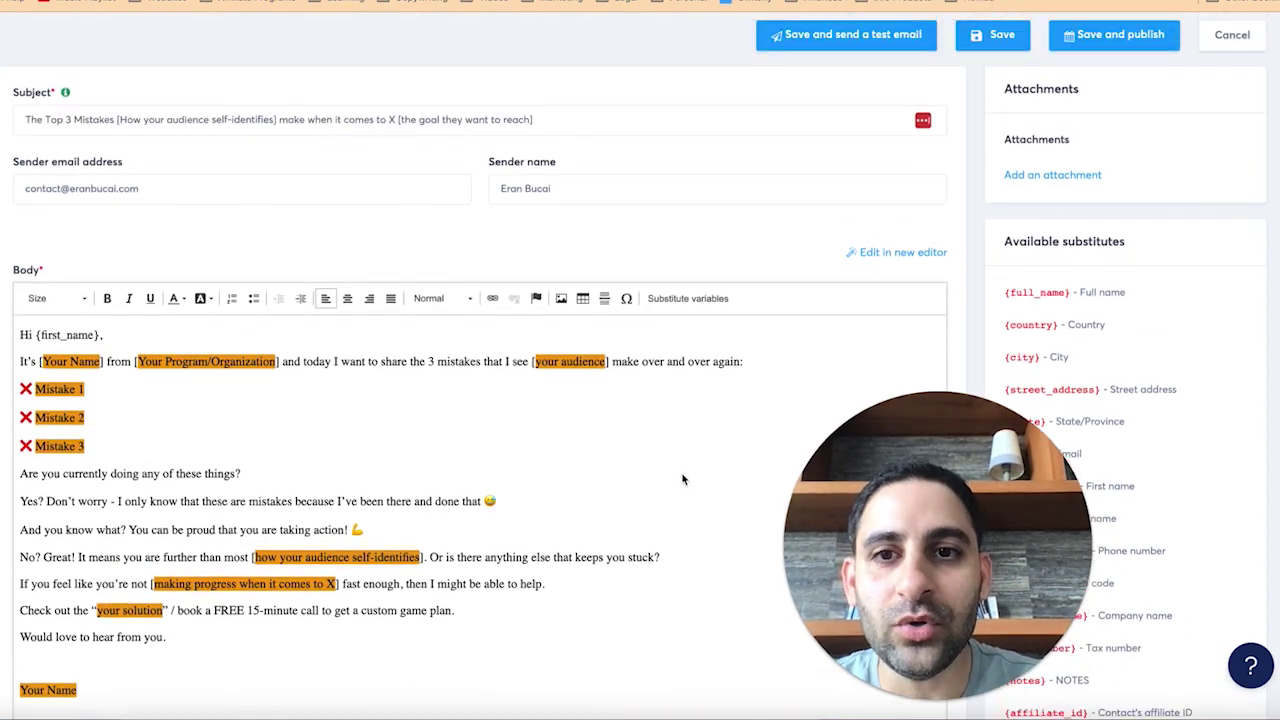
{"action": "scroll", "coordinate": [683, 479], "scroll_direction": "up", "scroll_amount": 2}
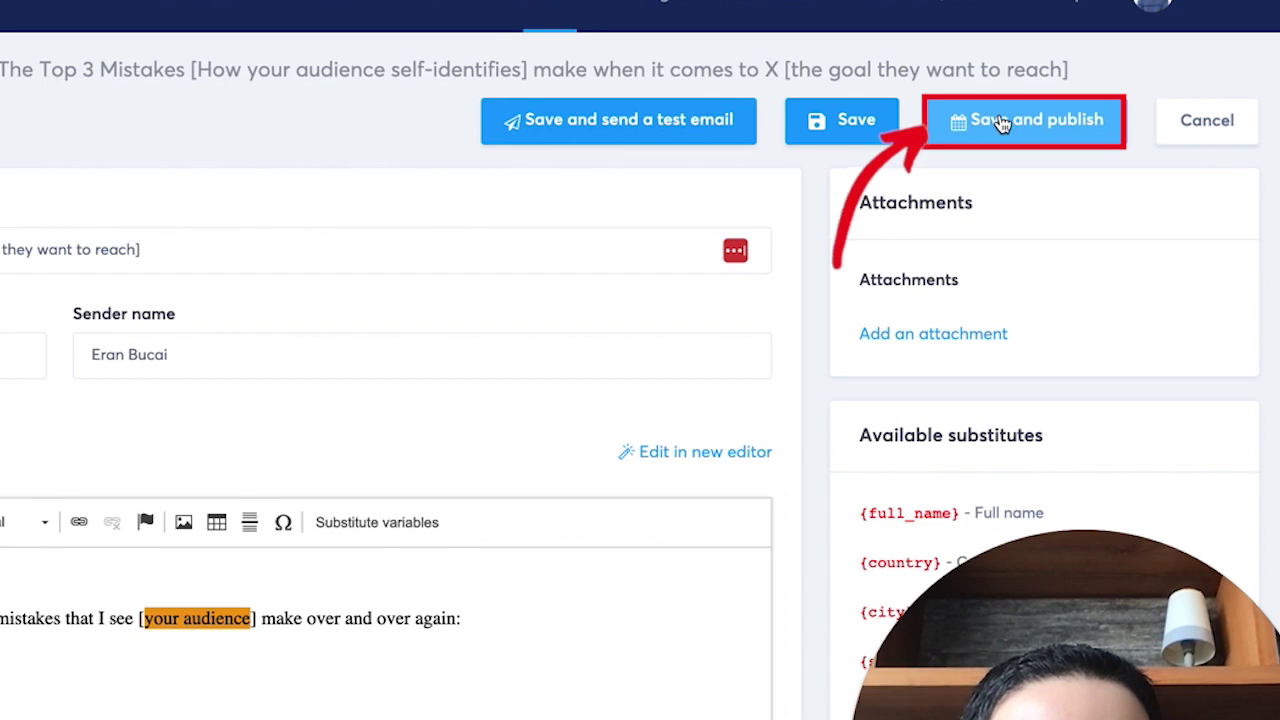
Save and publish the "The Top 3 Mistakes" email with a delay of 2 days, sent after "This was a game changer"
{"action": "left_click", "coordinate": [1001, 116]}
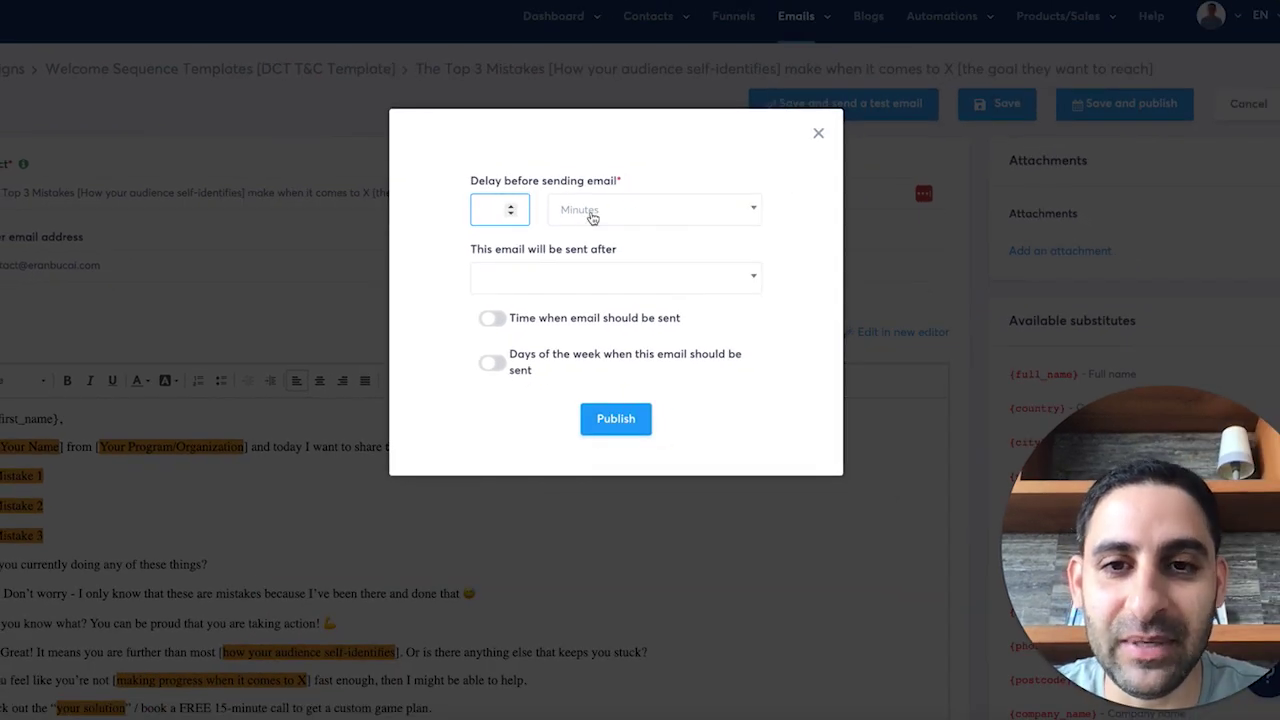
{"action": "left_click", "coordinate": [592, 212]}
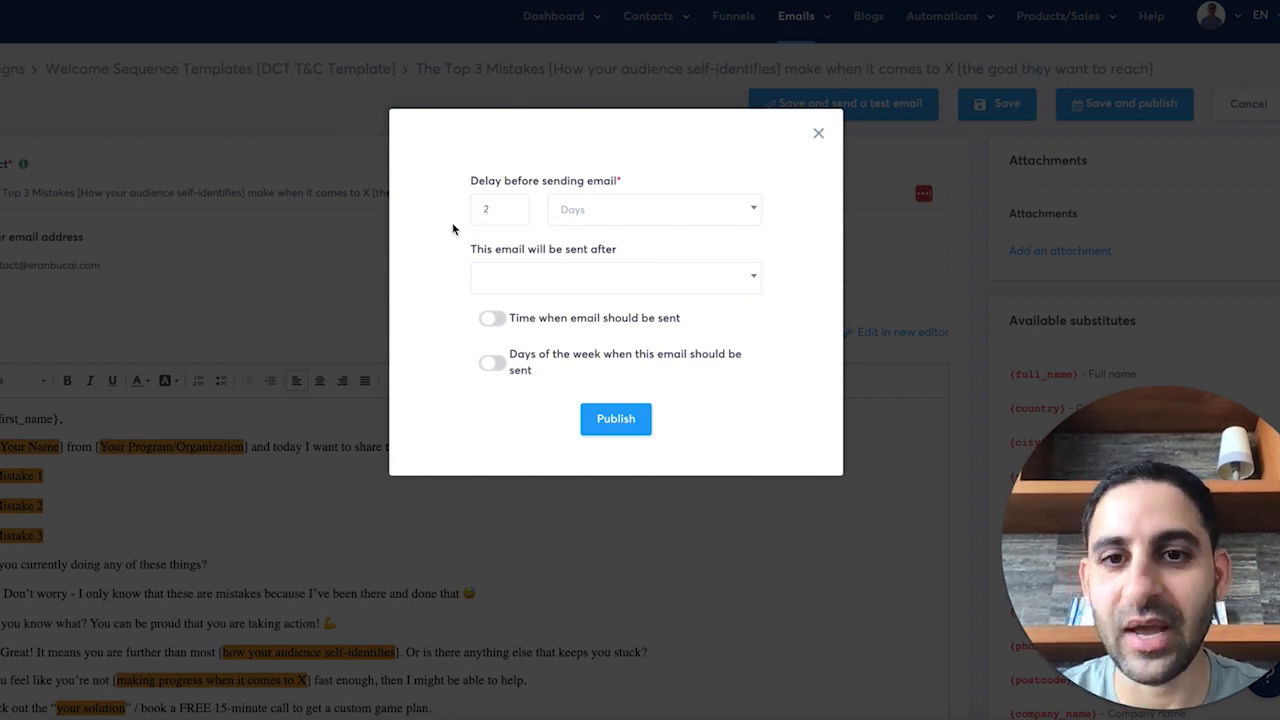
{"action": "left_click", "coordinate": [626, 287]}
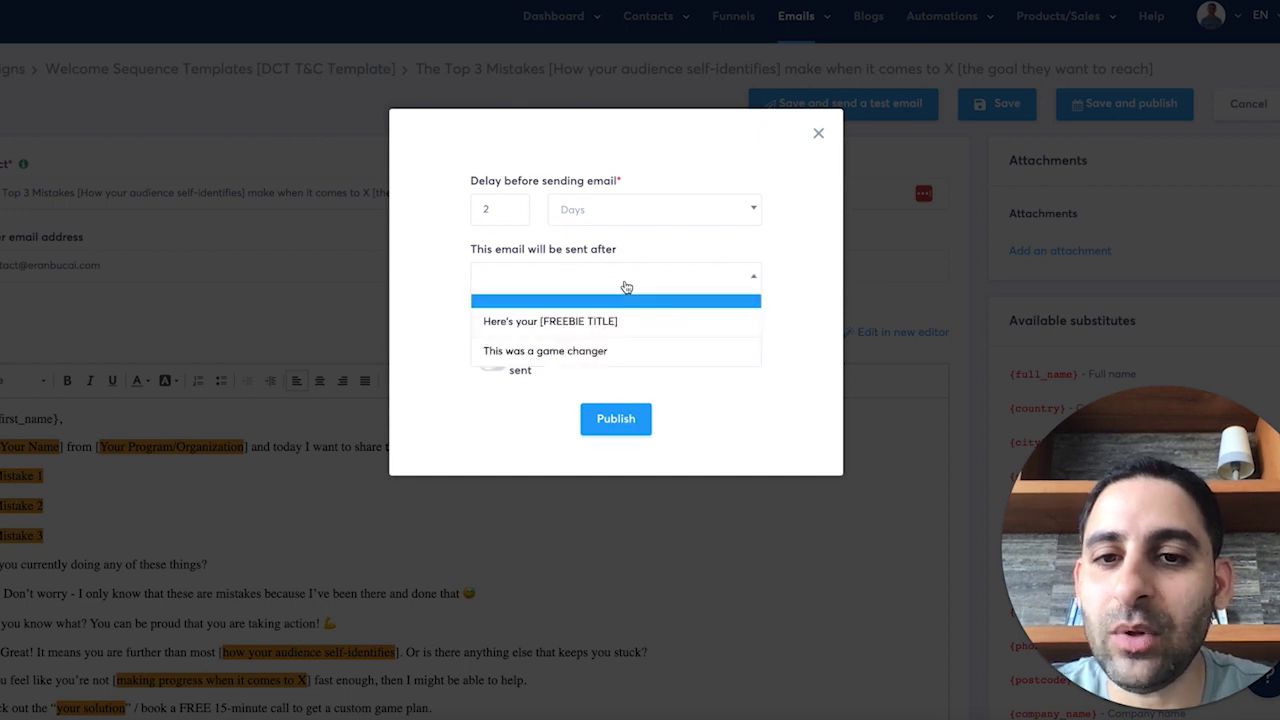
{"action": "left_click", "coordinate": [597, 354]}
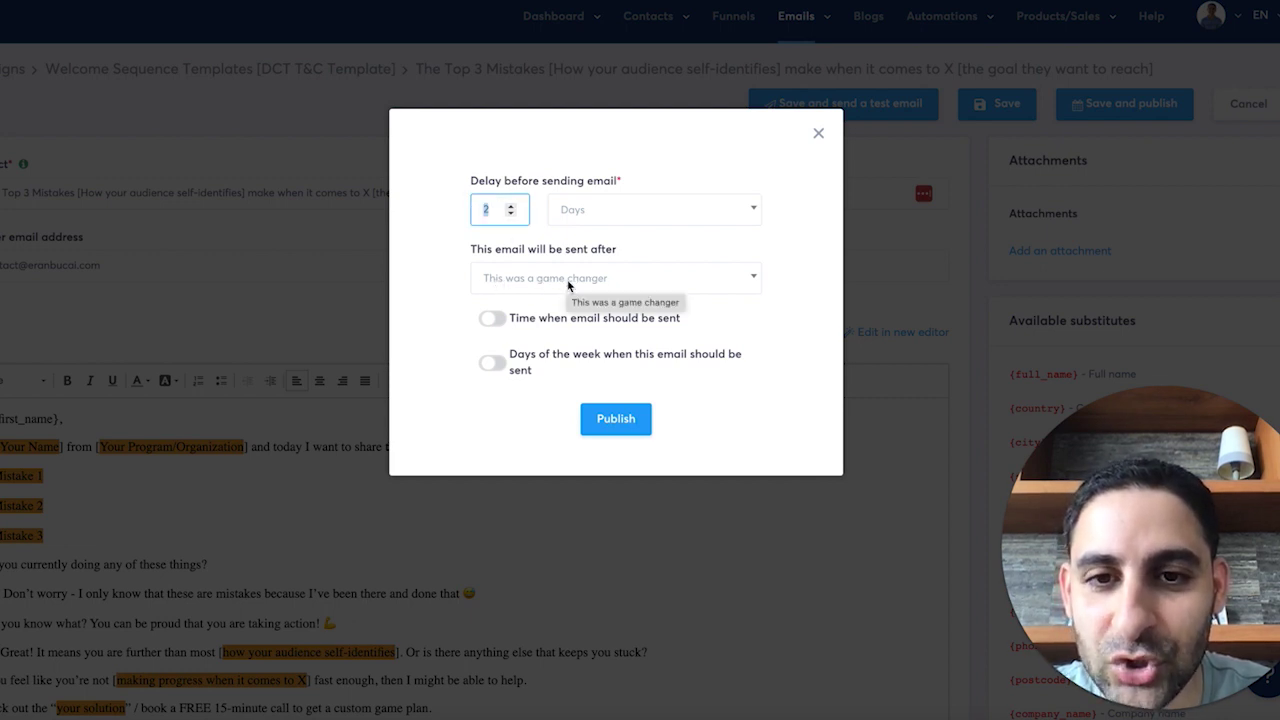
{"action": "left_click", "coordinate": [607, 418]}
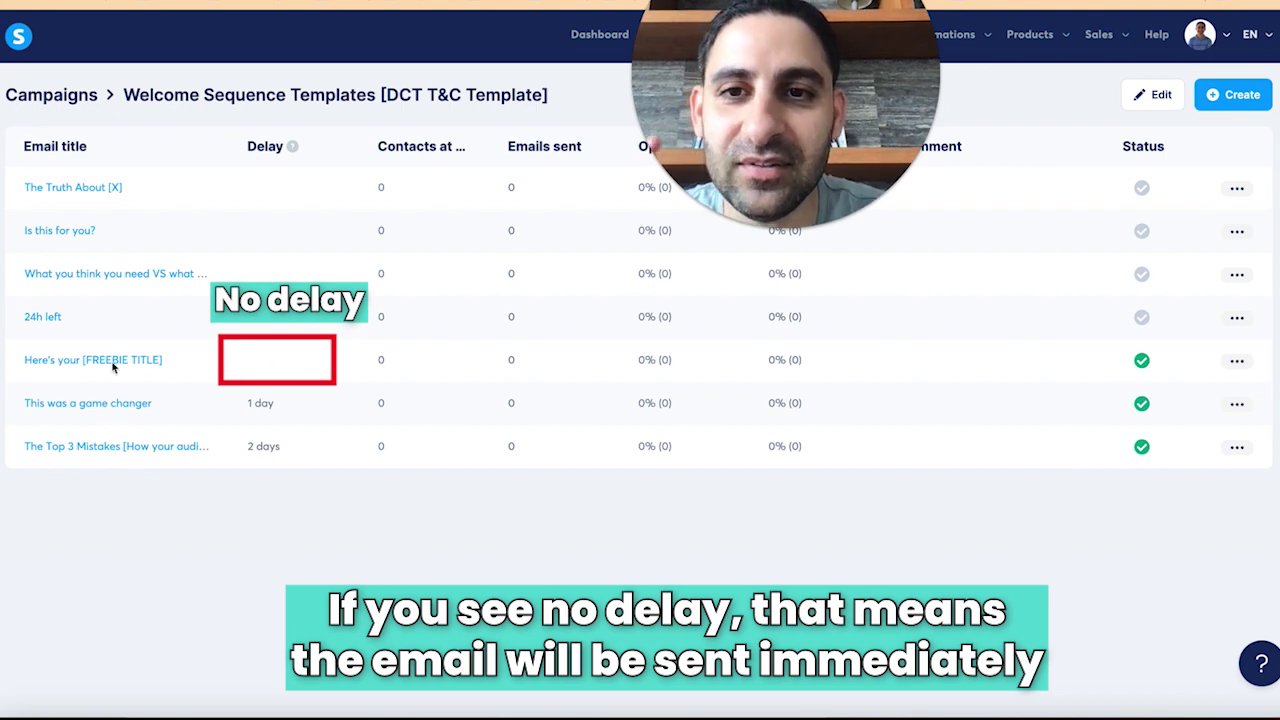
Deactivate the "Here's your [FREEBIE TITLE]" email in the campaign
{"action": "left_click", "coordinate": [1238, 361]}
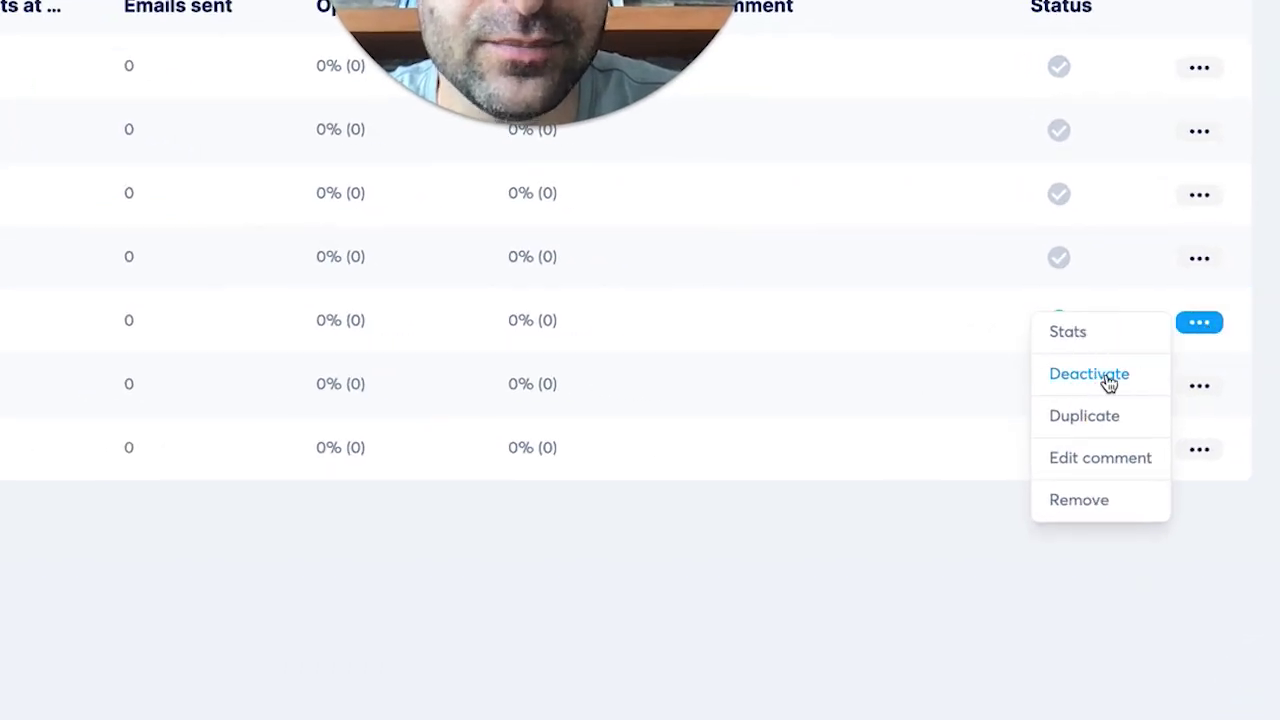
{"action": "left_click", "coordinate": [1108, 385]}
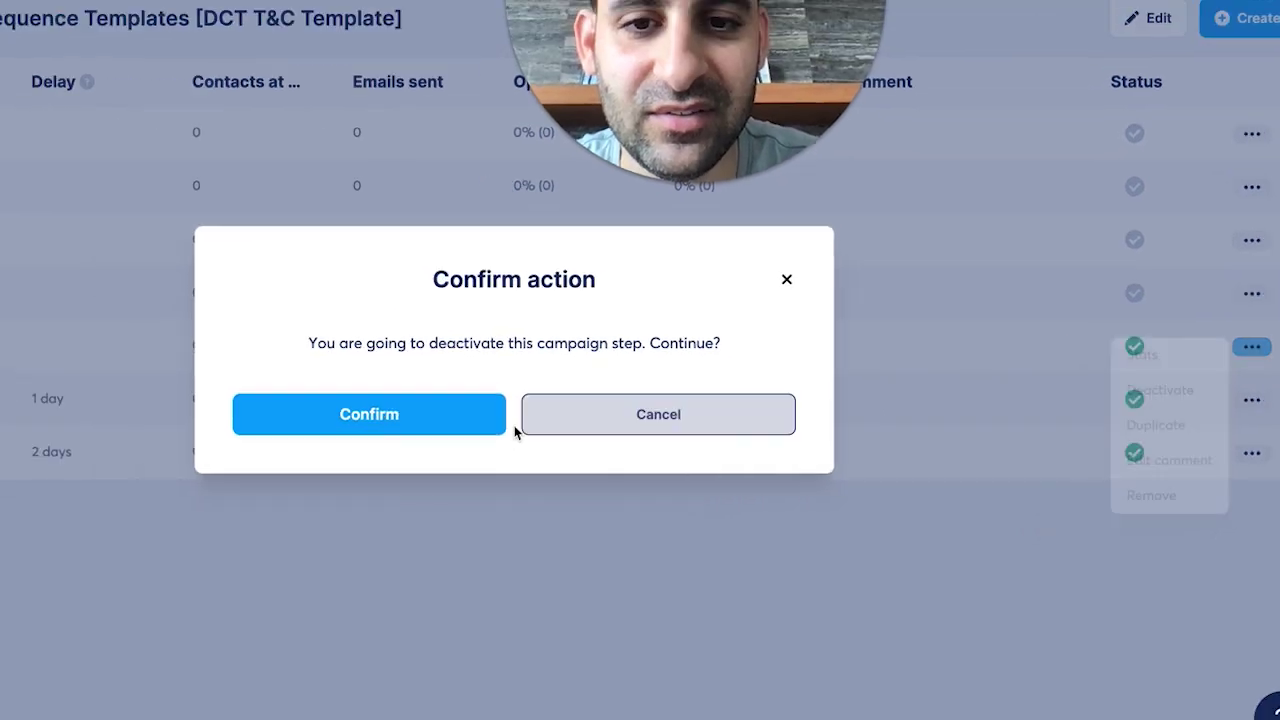
{"action": "left_click", "coordinate": [300, 418]}
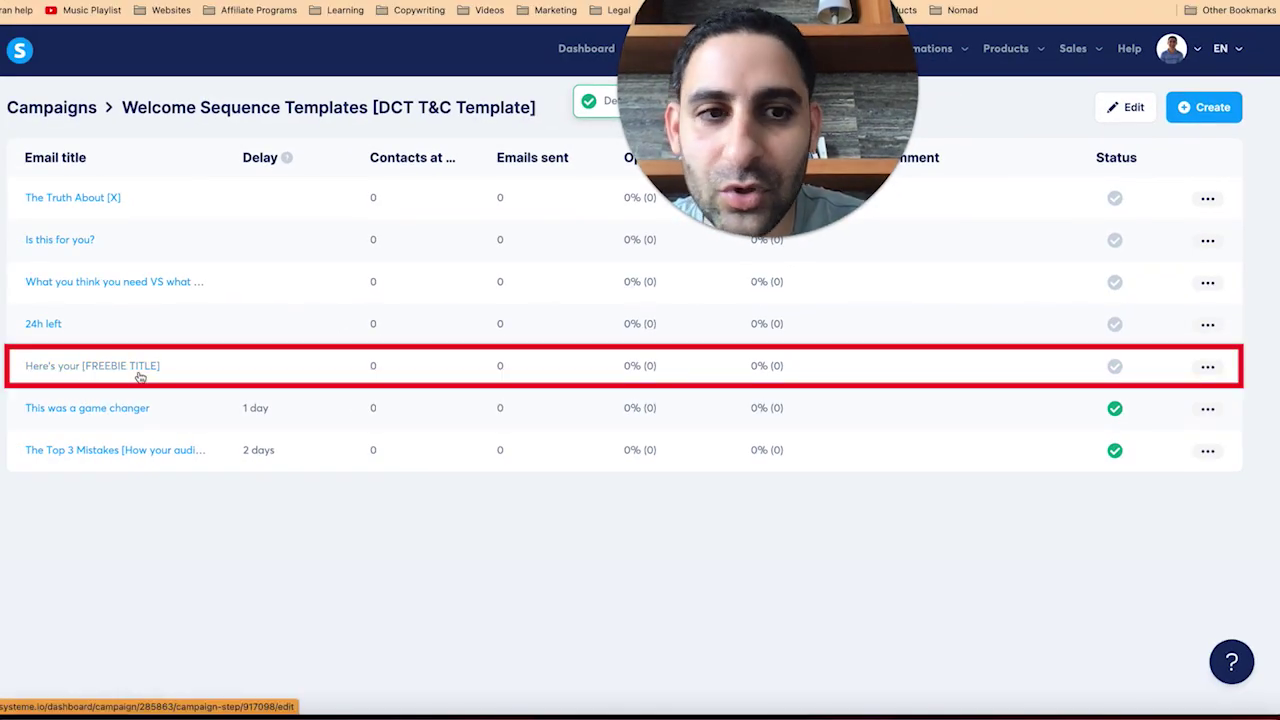
{"action": "left_click", "coordinate": [1208, 366]}
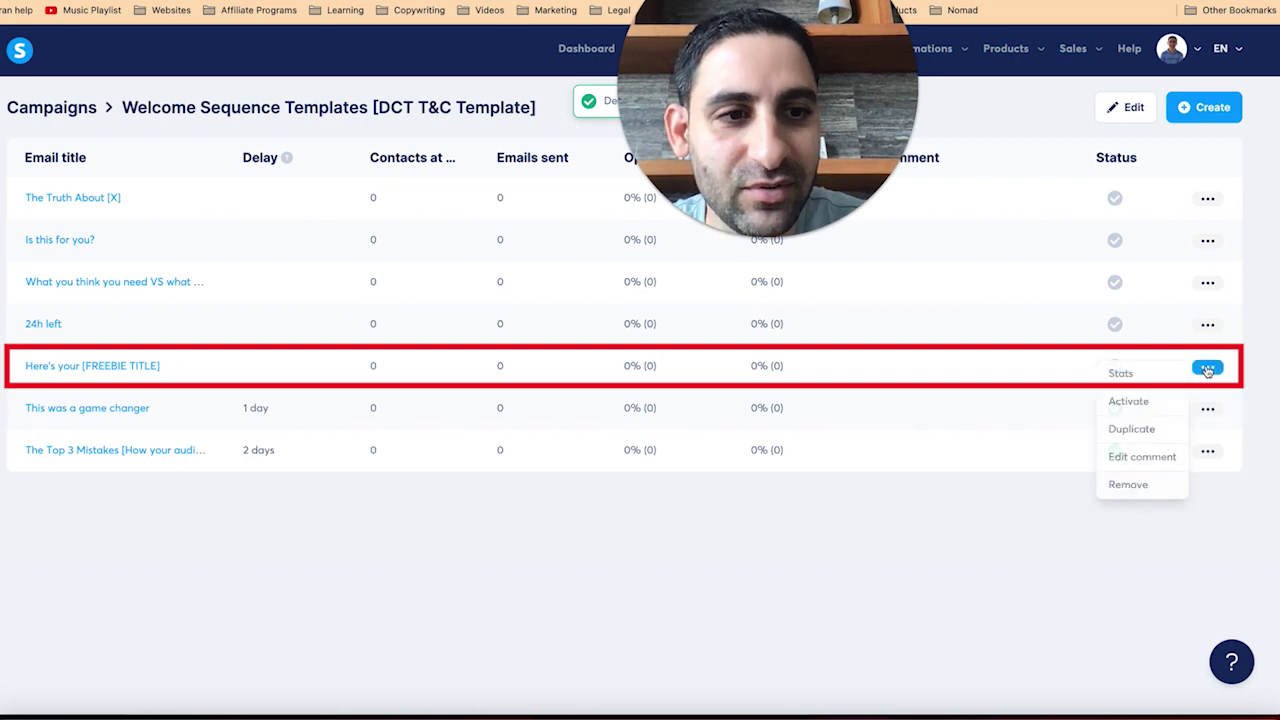
{"action": "left_click", "coordinate": [1143, 403]}
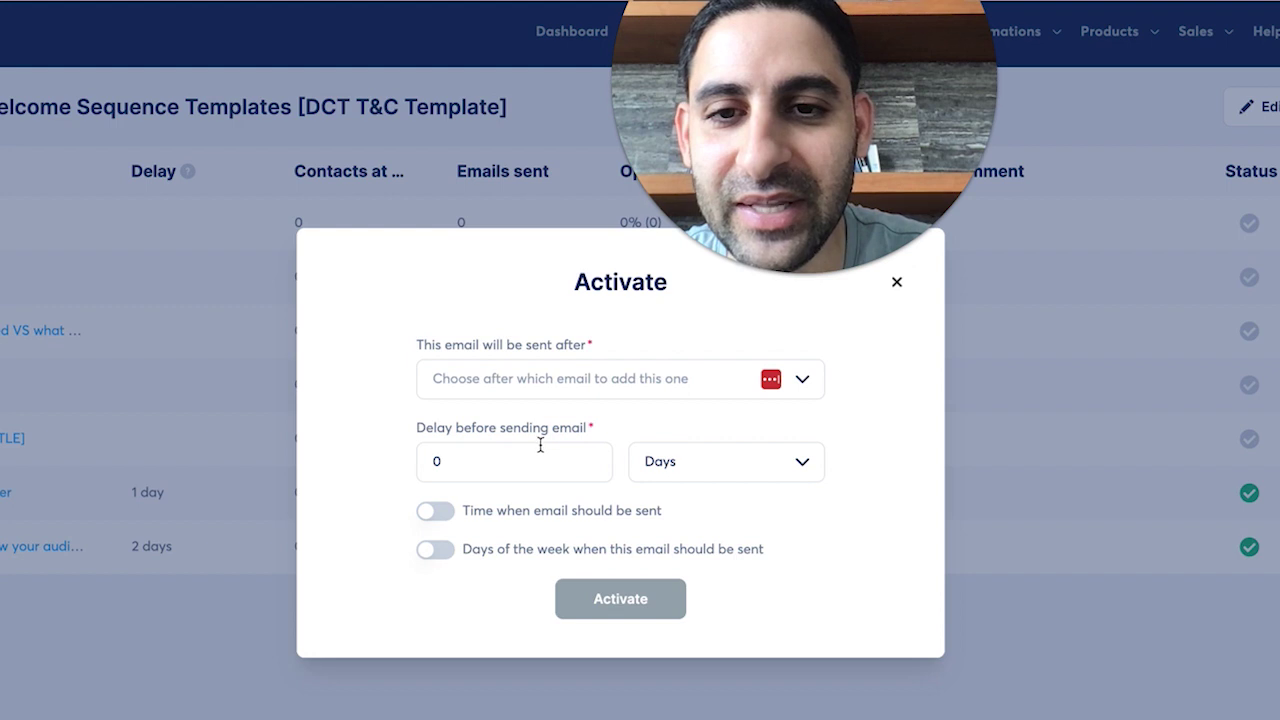
{"action": "left_click", "coordinate": [803, 465]}
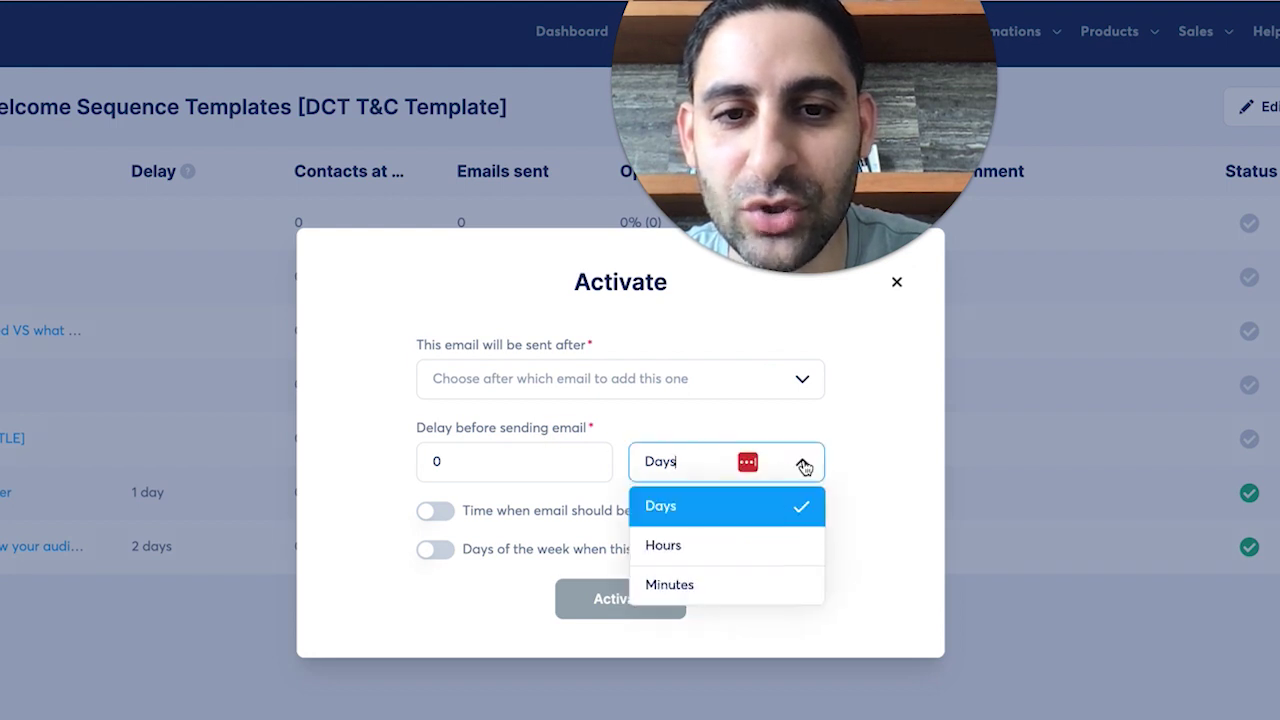
{"action": "left_click", "coordinate": [700, 583]}
{"action": "key", "text": "shift+Tab"}
{"action": "type", "text": "5"}
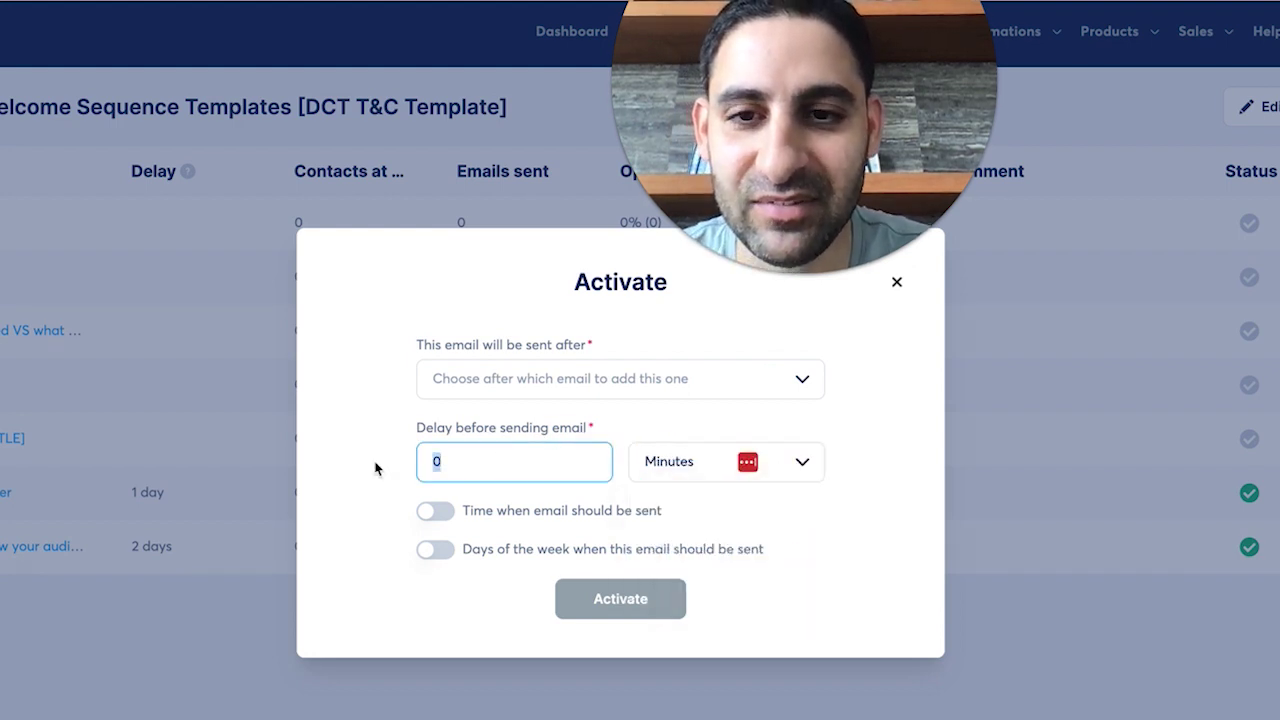
{"action": "left_click", "coordinate": [711, 419]}
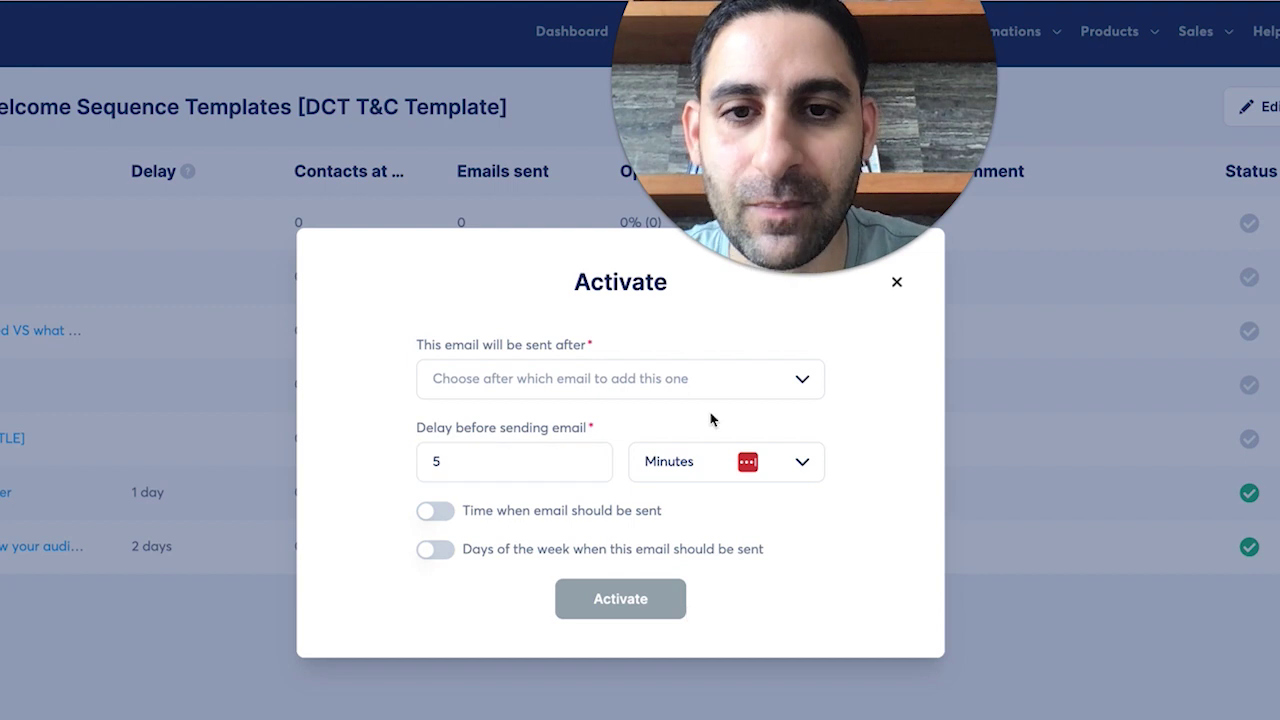
{"action": "left_click", "coordinate": [800, 384]}
{"action": "left_click", "coordinate": [767, 397]}
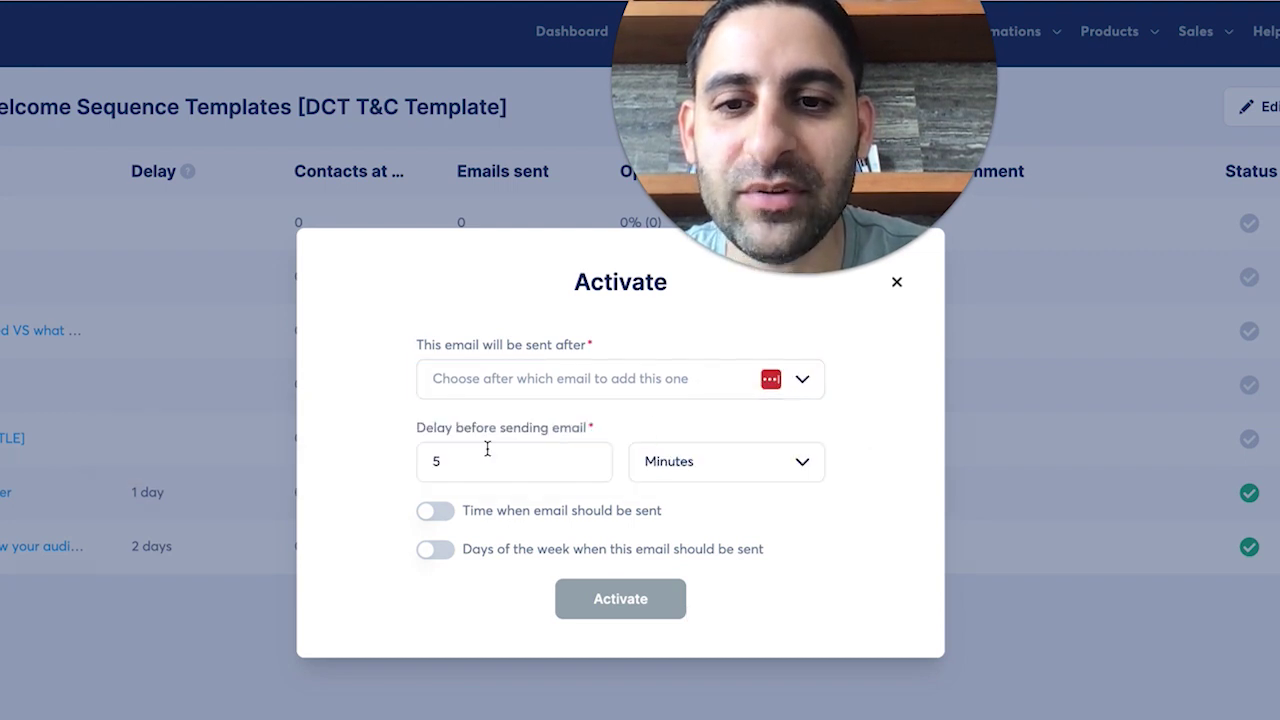
{"action": "left_click", "coordinate": [898, 286]}
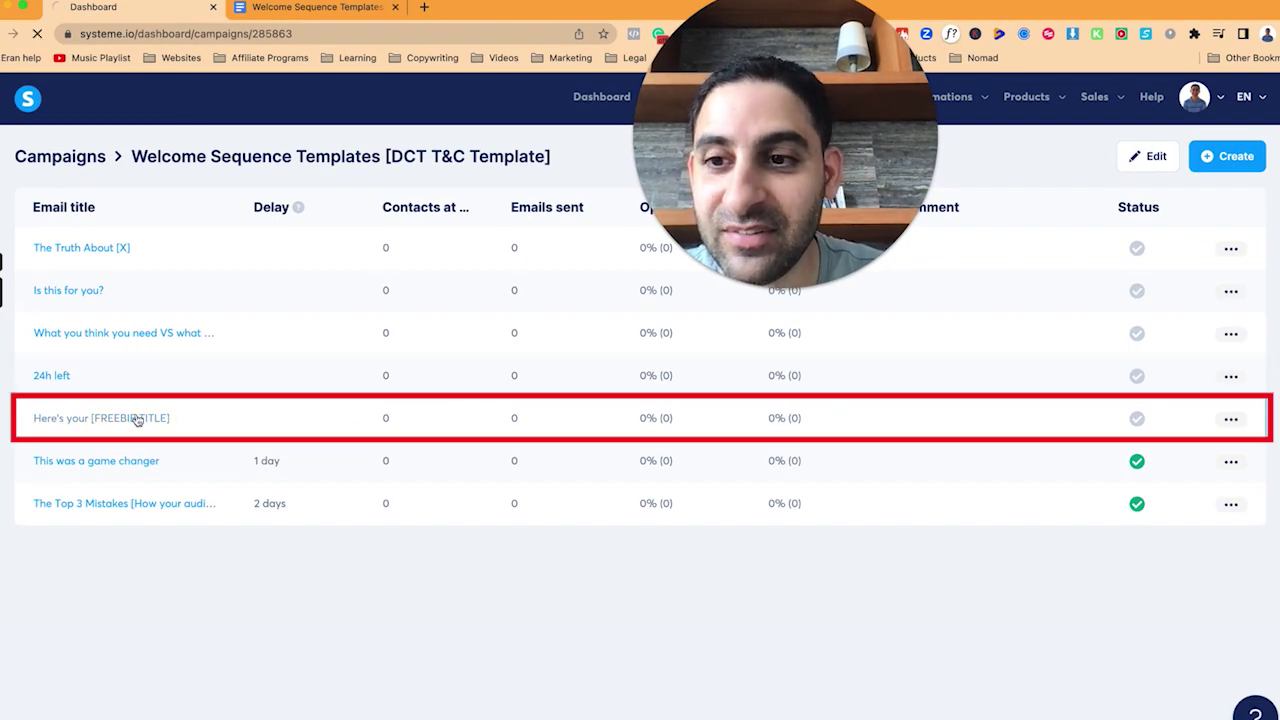
Open the "Here's your [FREEBIE TITLE]" email, then save and publish it with a delay of 5 minutes
{"action": "left_click", "coordinate": [137, 420]}
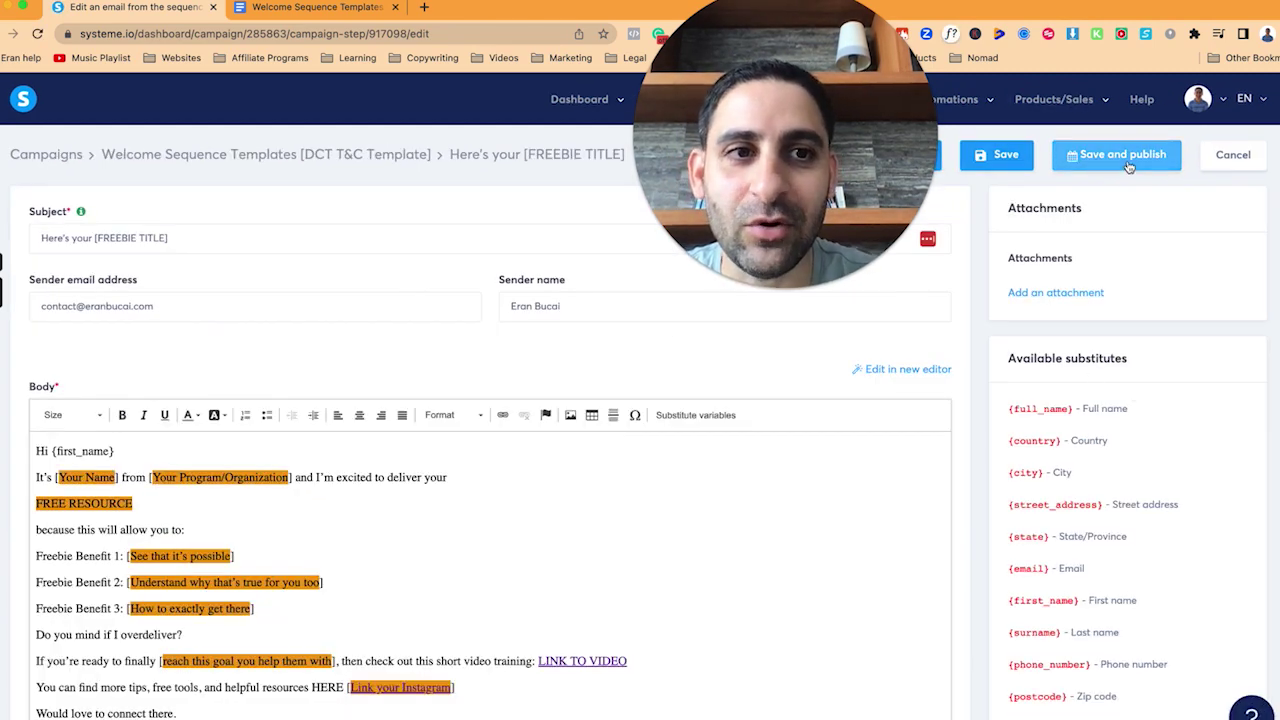
{"action": "left_click", "coordinate": [1120, 156]}
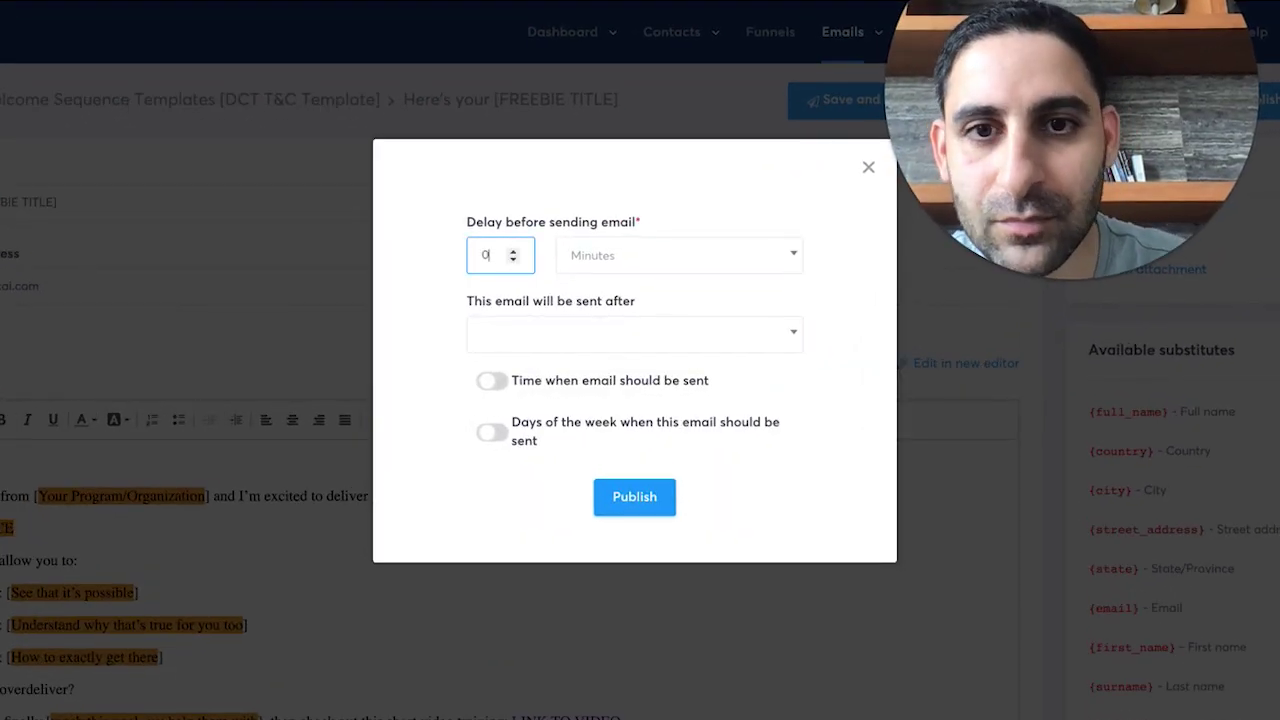
{"action": "left_click", "coordinate": [508, 257]}
{"action": "type", "text": "5"}
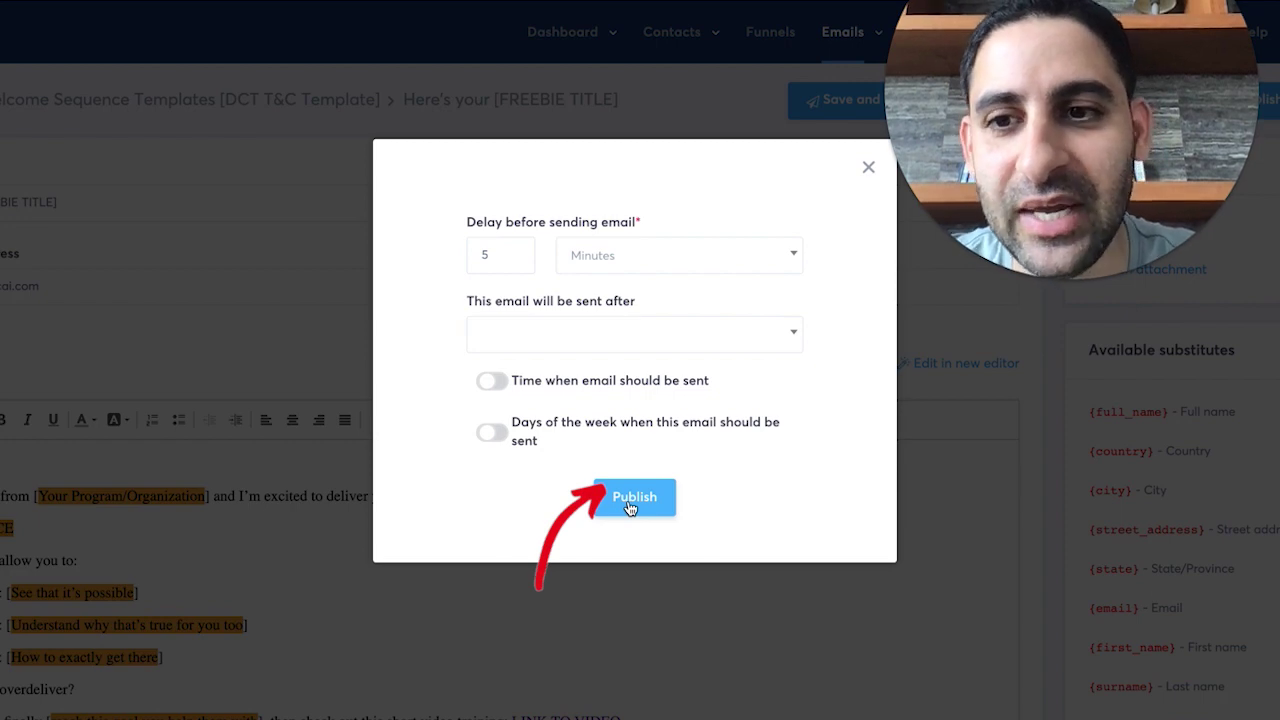
{"action": "left_click", "coordinate": [630, 503]}
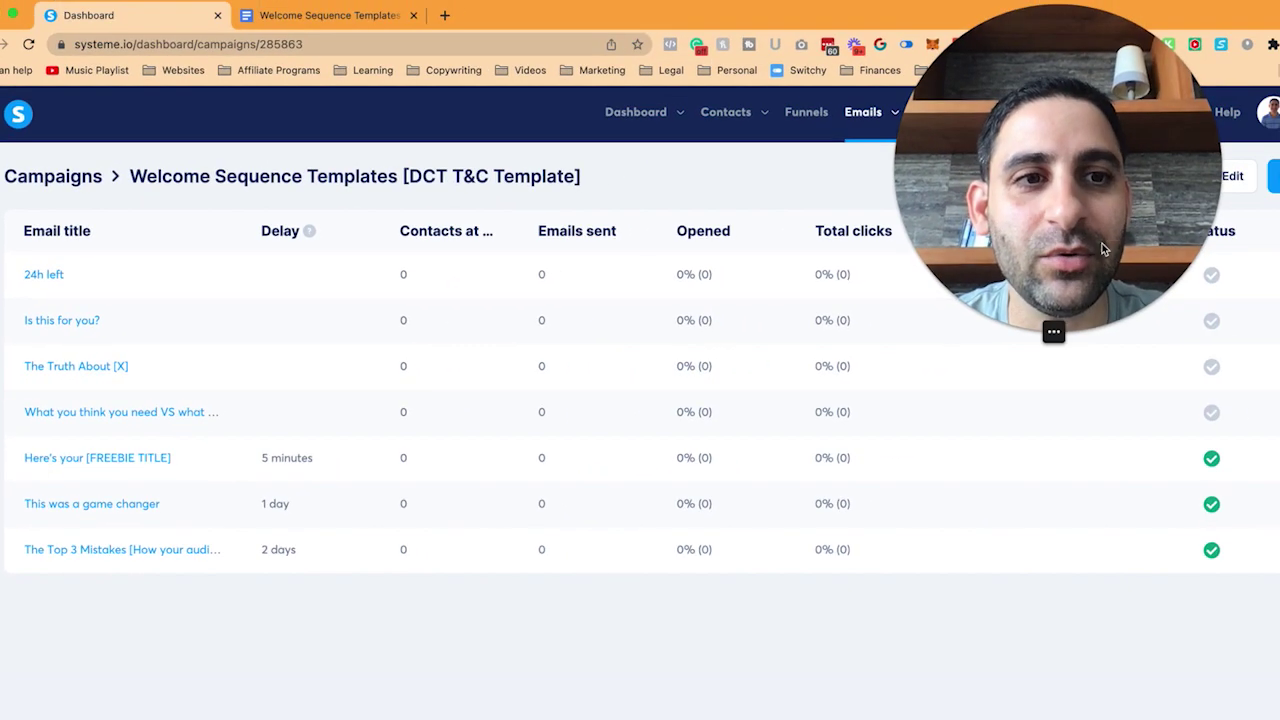
Show the available actions, including Deactivate, for the "Here's your [FREEBIE TITLE]" email in the campaign list
{"action": "left_click_drag", "start_coordinate": [1102, 243], "coordinate": [711, 569]}
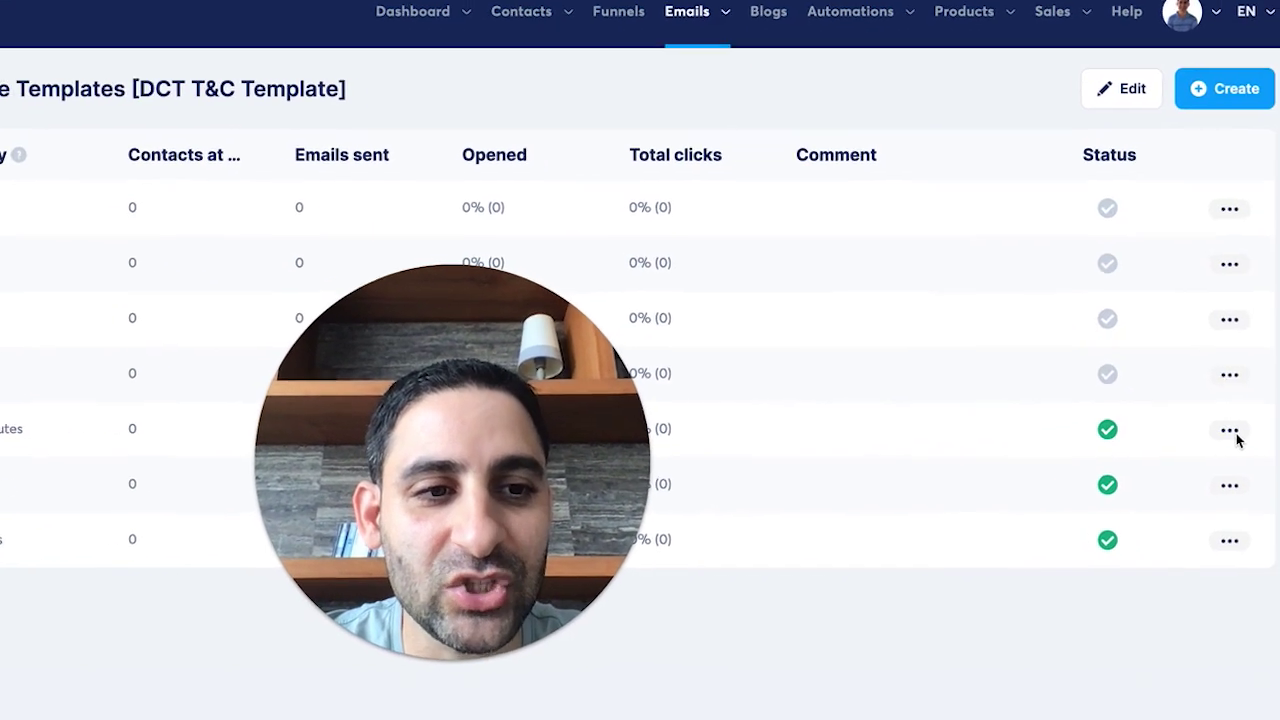
{"action": "left_click", "coordinate": [1230, 433]}
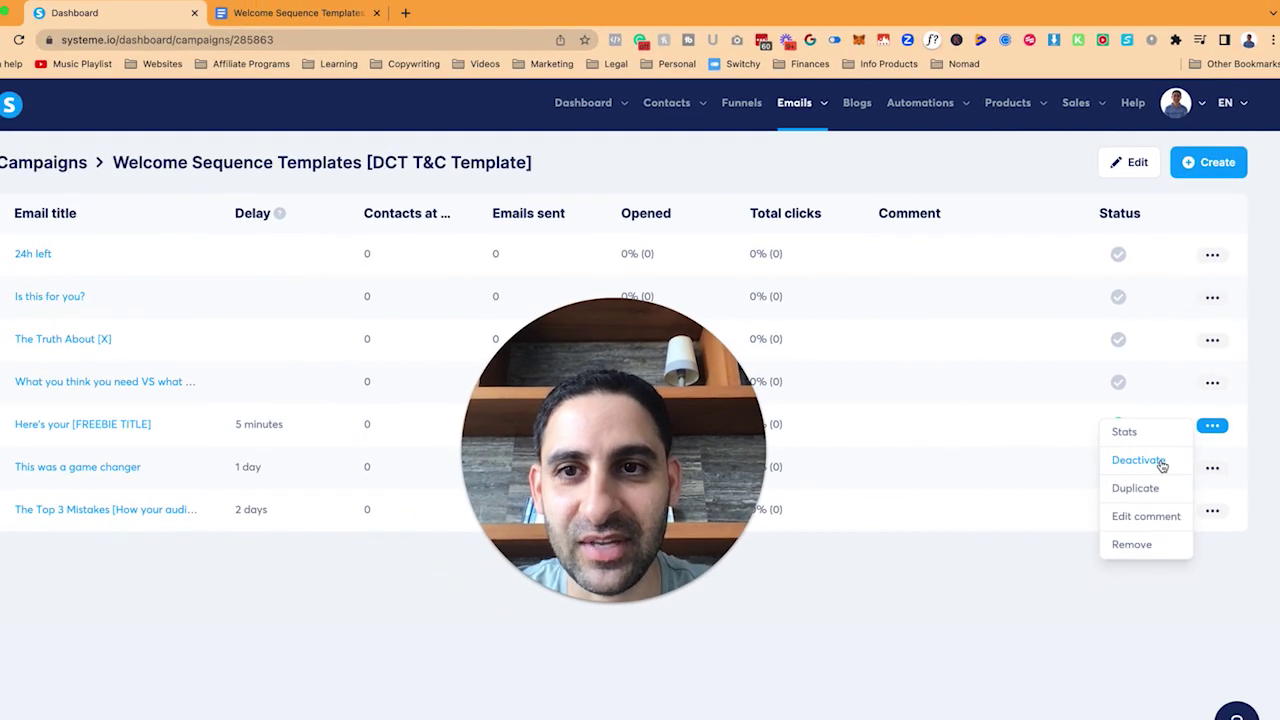
{"action": "left_click", "coordinate": [1135, 477]}
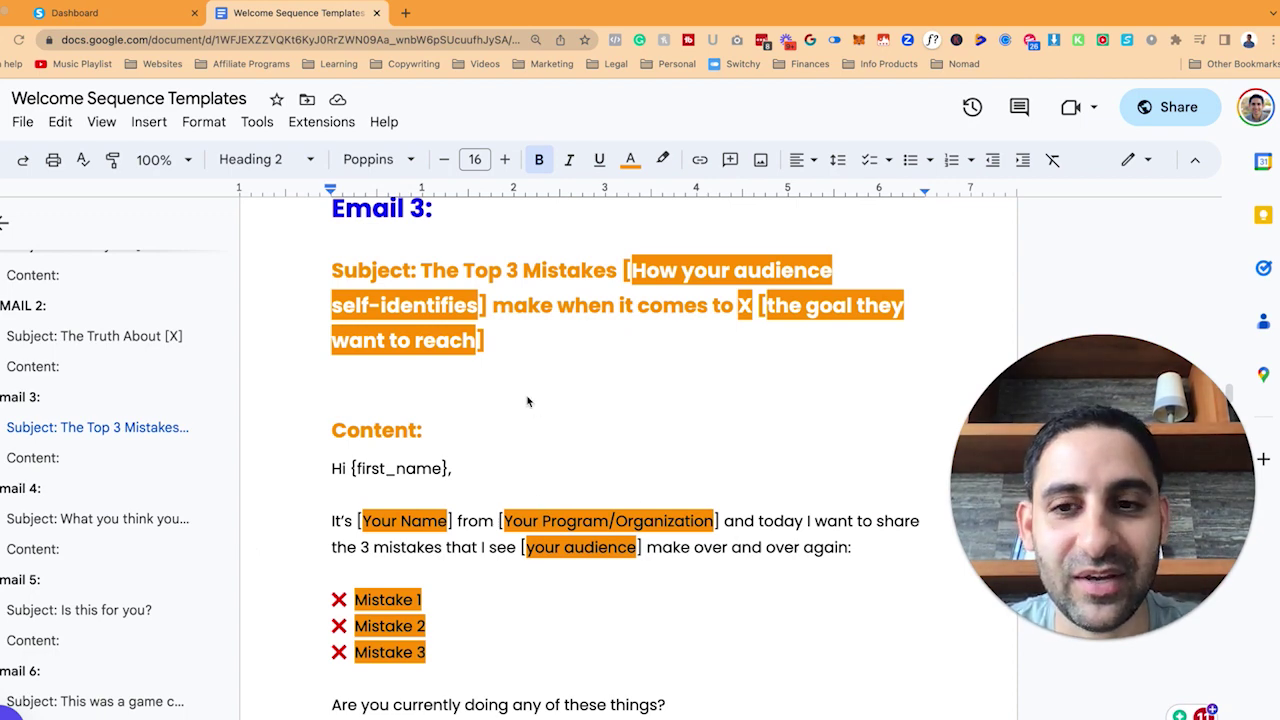
In the Welcome Sequence Templates Google Docs document, highlight Email 1's subject text and its full content from the greeting through the P.P.S
{"action": "scroll", "coordinate": [360, 467], "scroll_direction": "up", "scroll_amount": 20}
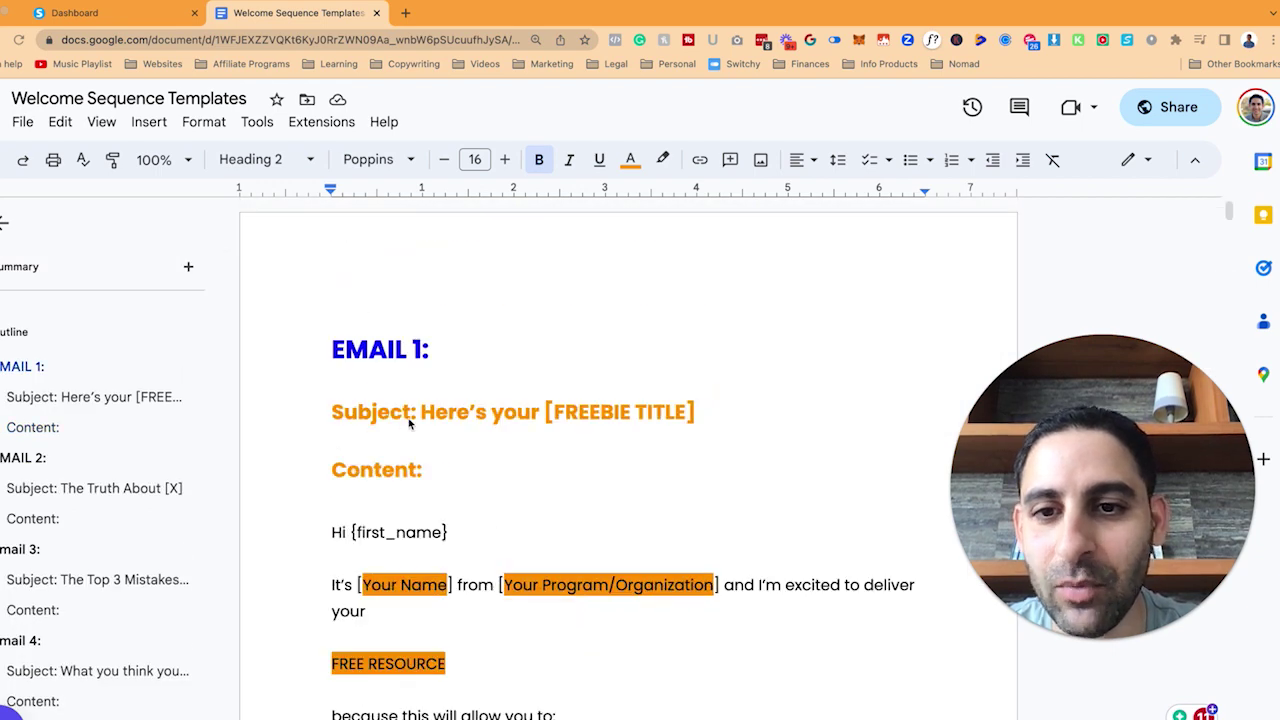
{"action": "left_click_drag", "start_coordinate": [421, 412], "coordinate": [700, 410]}
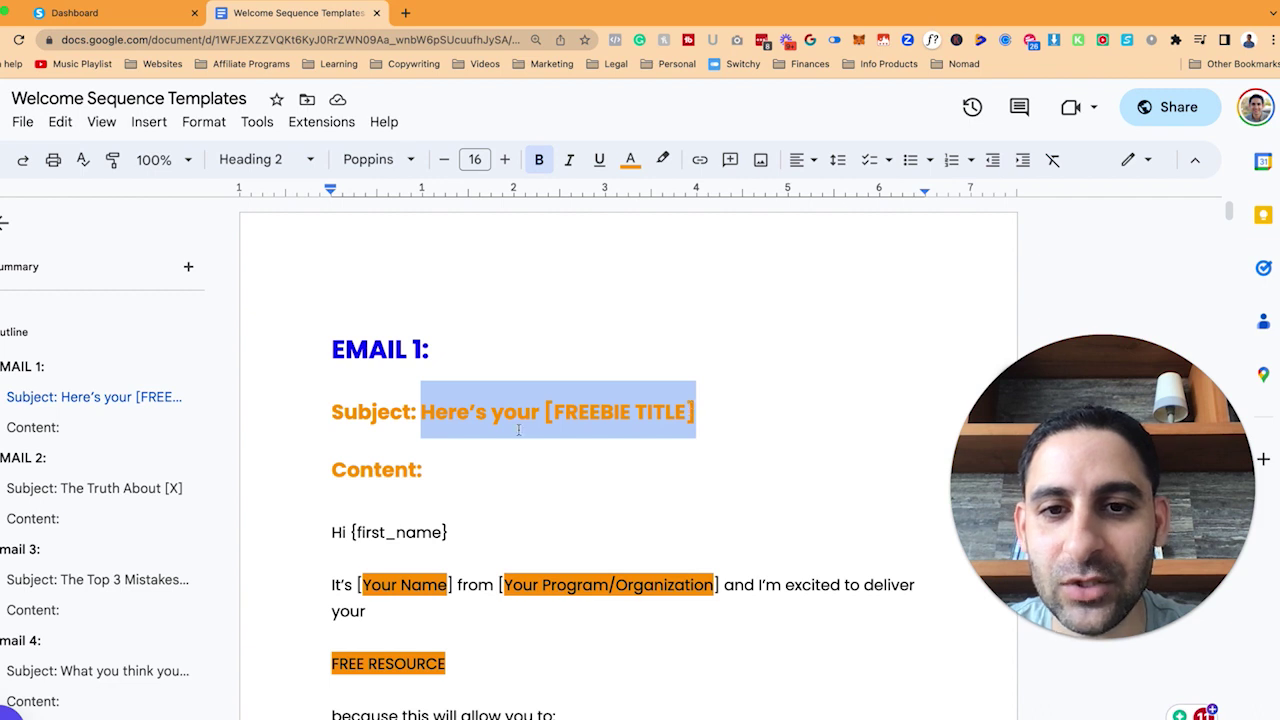
{"action": "scroll", "coordinate": [485, 446], "scroll_direction": "down", "scroll_amount": 3}
{"action": "left_click", "coordinate": [331, 405]}
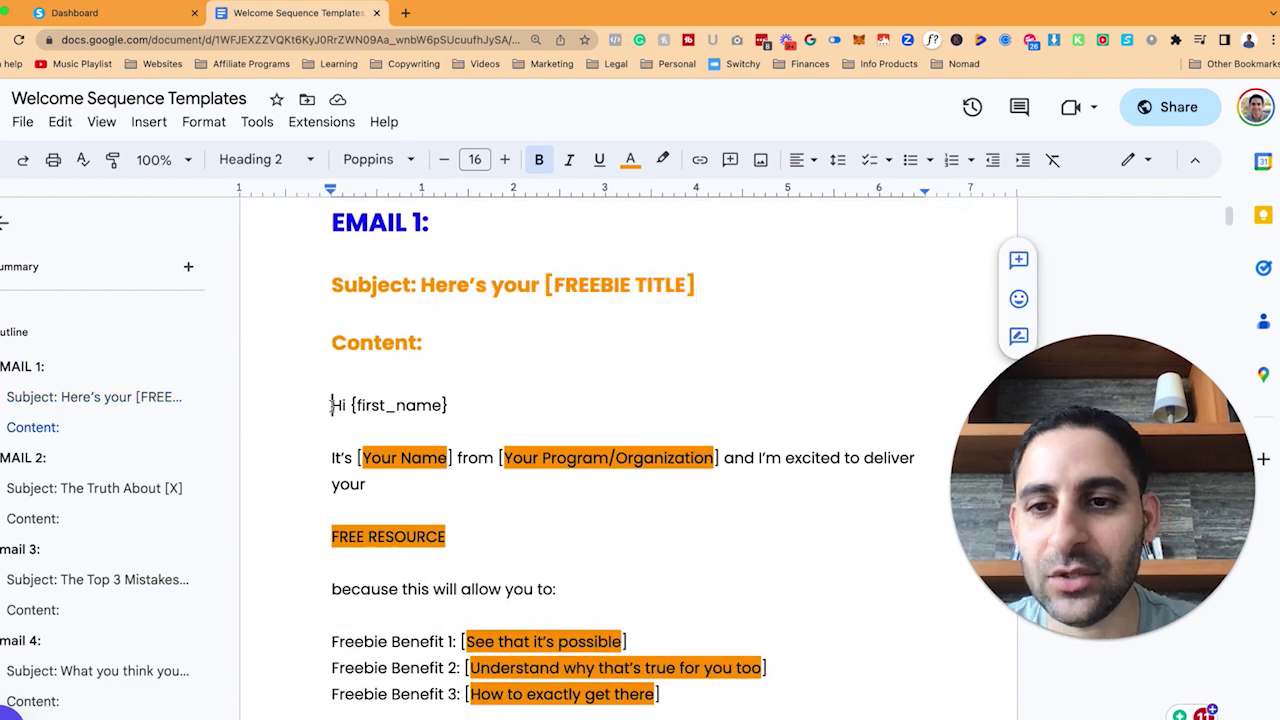
{"action": "left_click_drag", "start_coordinate": [331, 405], "coordinate": [400, 445]}
{"action": "left_click_drag", "start_coordinate": [400, 716], "coordinate": [400, 719]}
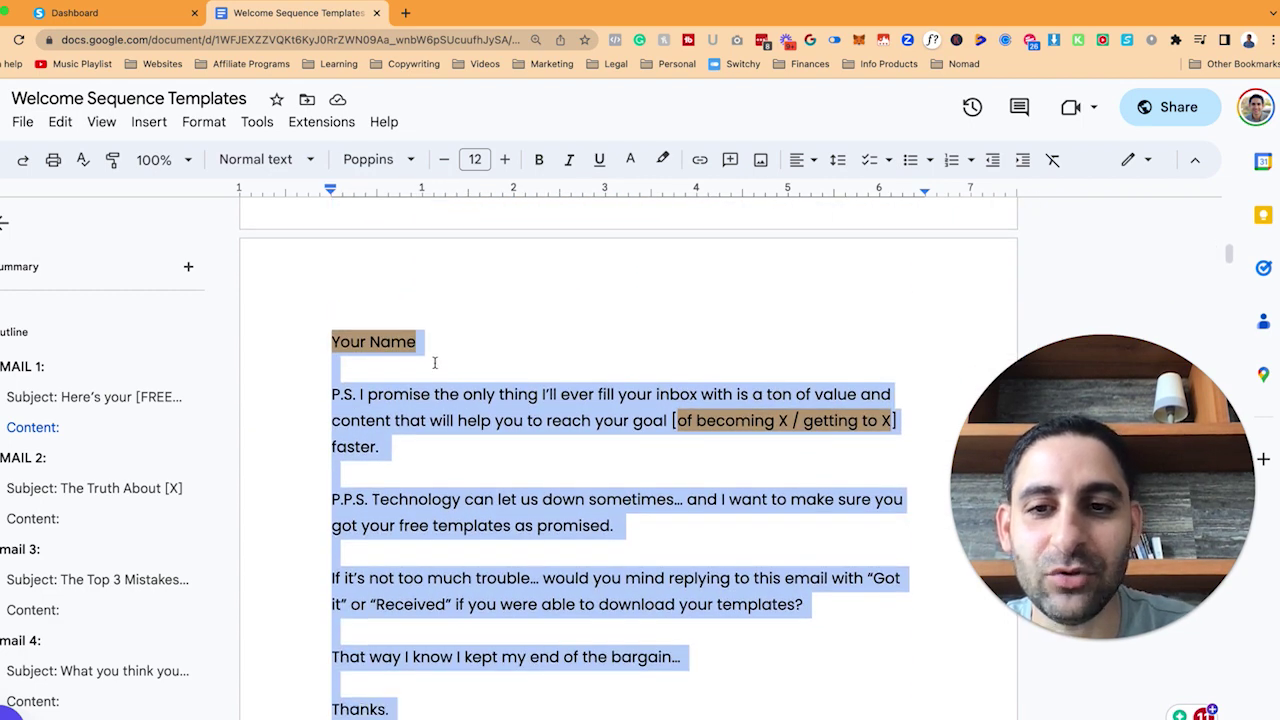
{"action": "scroll", "coordinate": [434, 362], "scroll_direction": "down", "scroll_amount": 1}
Return to the start of Email 1 and highlight the {first_name} variable in its greeting
{"action": "scroll", "coordinate": [583, 485], "scroll_direction": "up", "scroll_amount": 10}
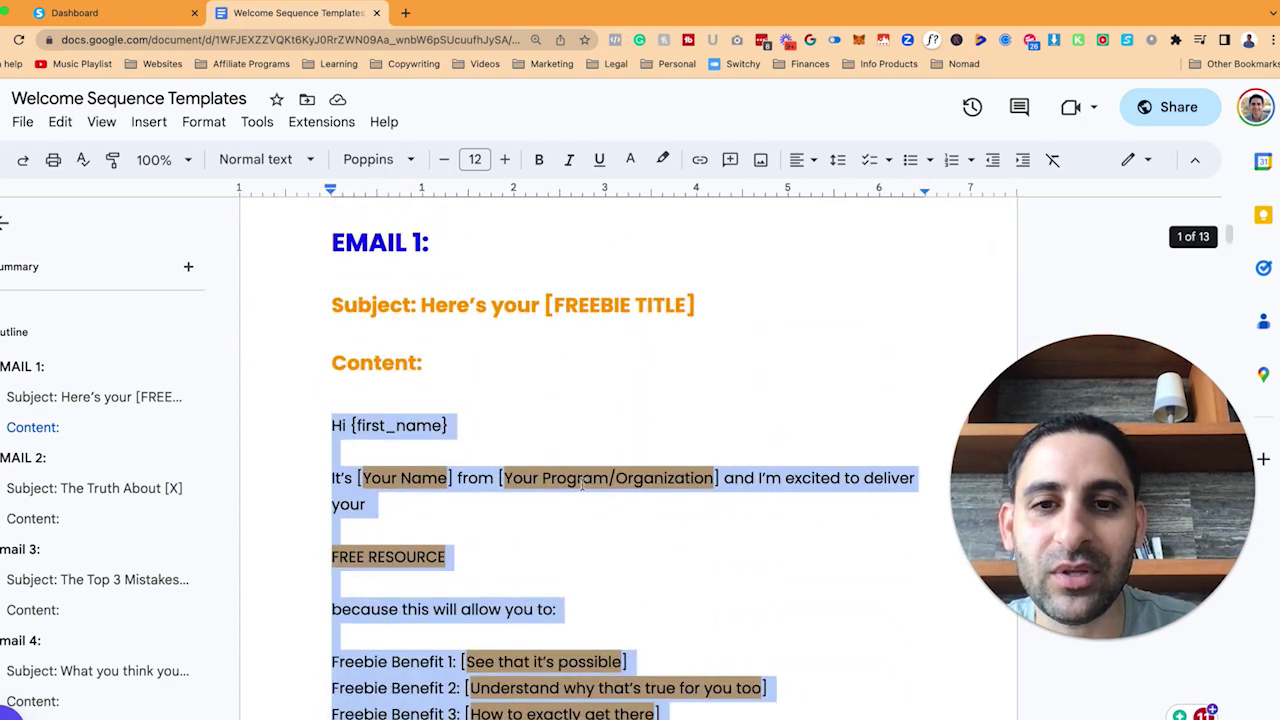
{"action": "scroll", "coordinate": [583, 485], "scroll_direction": "up", "scroll_amount": 2}
{"action": "left_click", "coordinate": [457, 521]}
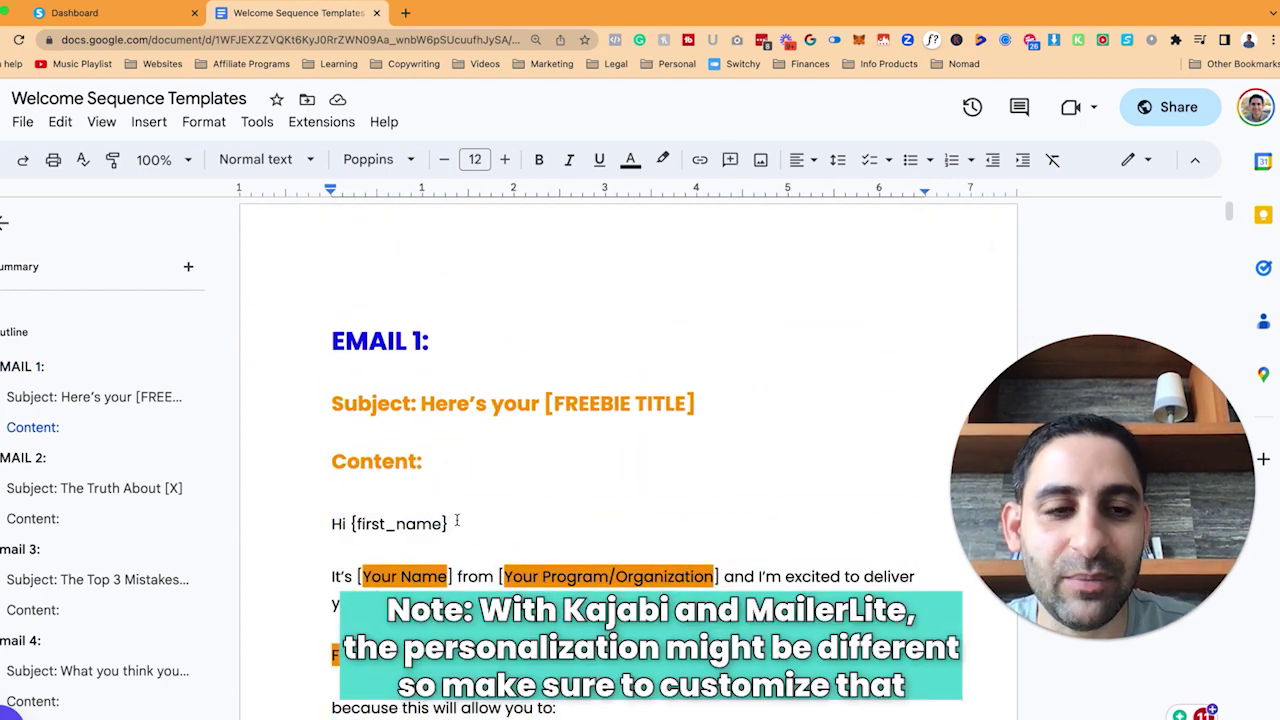
{"action": "left_click_drag", "start_coordinate": [457, 521], "coordinate": [406, 523]}
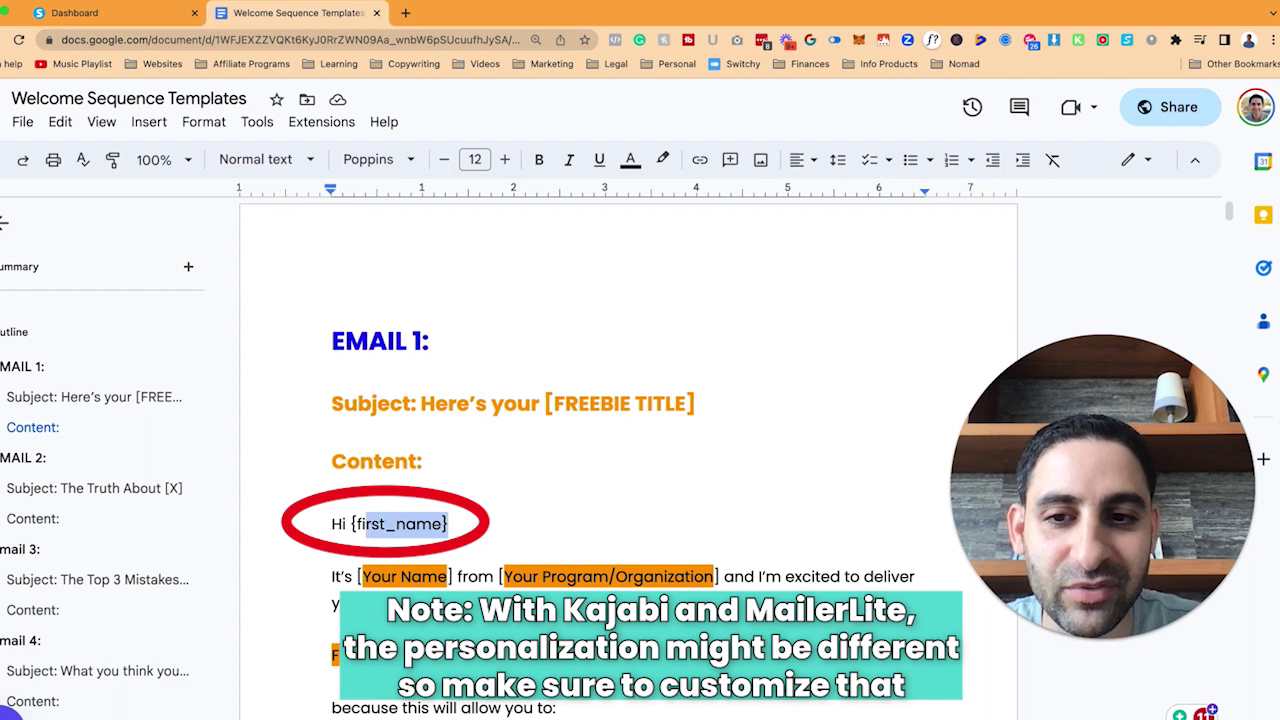